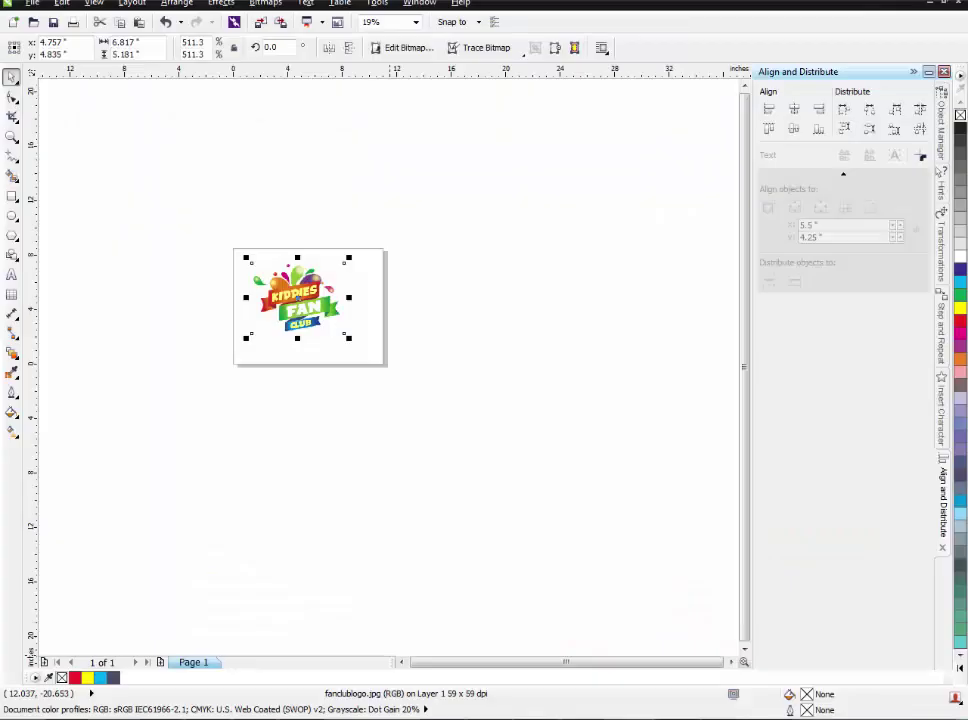
Convert the logo image on the page to a 300 dpi CMYK Color (32-bit) bitmap with anti-aliasing and transparent background
{"action": "key", "text": "Escape"}
{"action": "scroll", "coordinate": [357, 398], "scroll_direction": "down", "scroll_amount": 3}
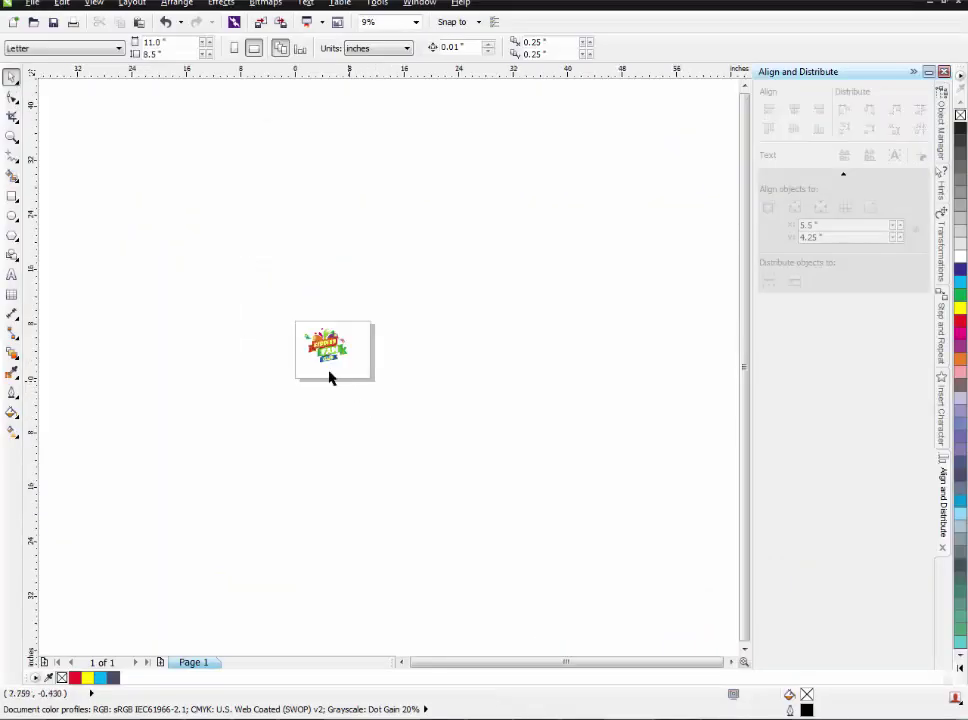
{"action": "left_click_drag", "start_coordinate": [289, 315], "coordinate": [417, 419]}
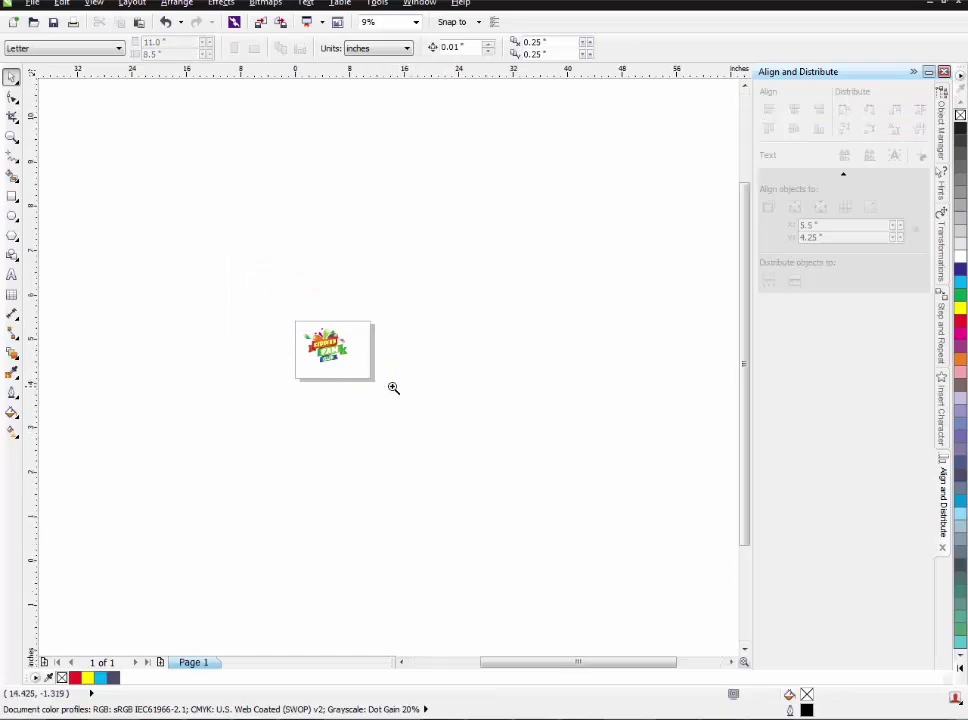
{"action": "left_click_drag", "start_coordinate": [88, 182], "coordinate": [508, 499]}
{"action": "key", "text": "Escape"}
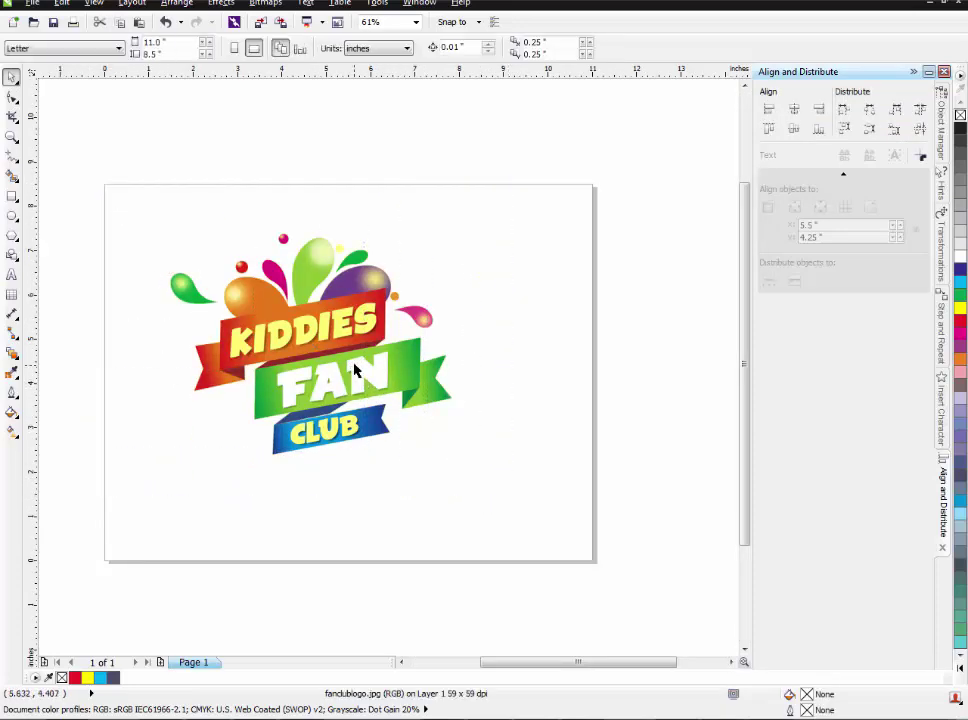
{"action": "left_click", "coordinate": [345, 325]}
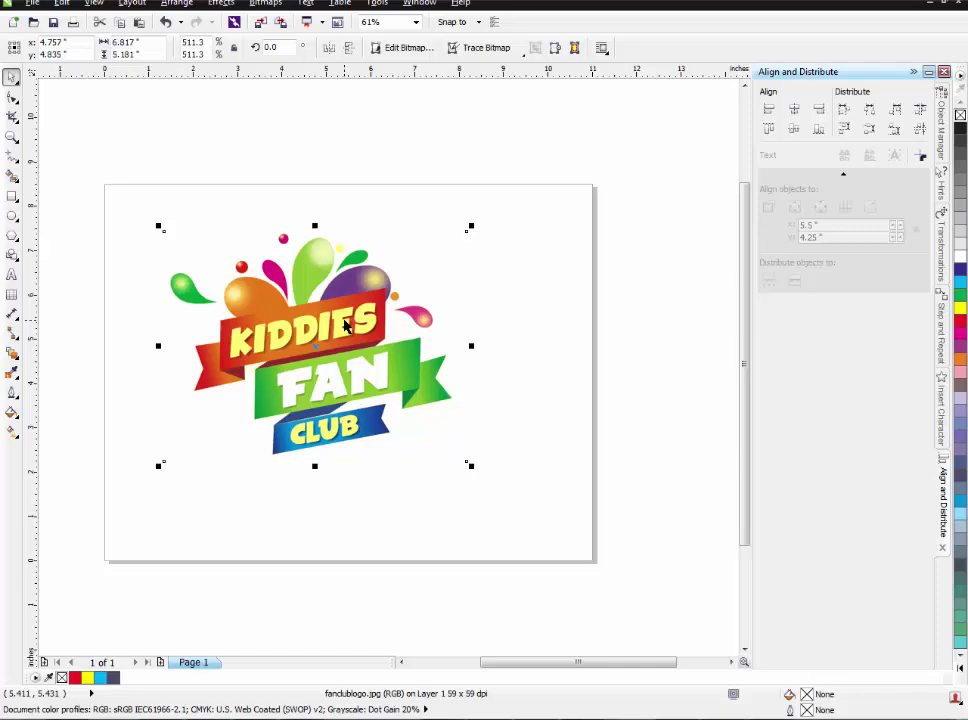
{"action": "key", "text": "Escape"}
{"action": "left_click", "coordinate": [345, 326]}
{"action": "left_click", "coordinate": [267, 5]}
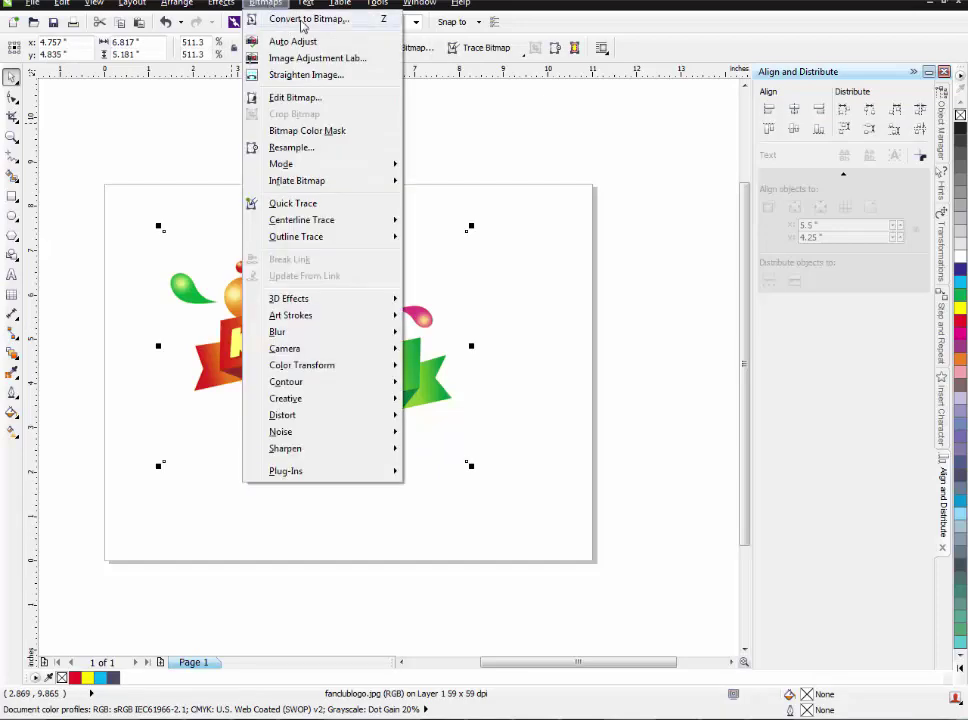
{"action": "left_click", "coordinate": [302, 21]}
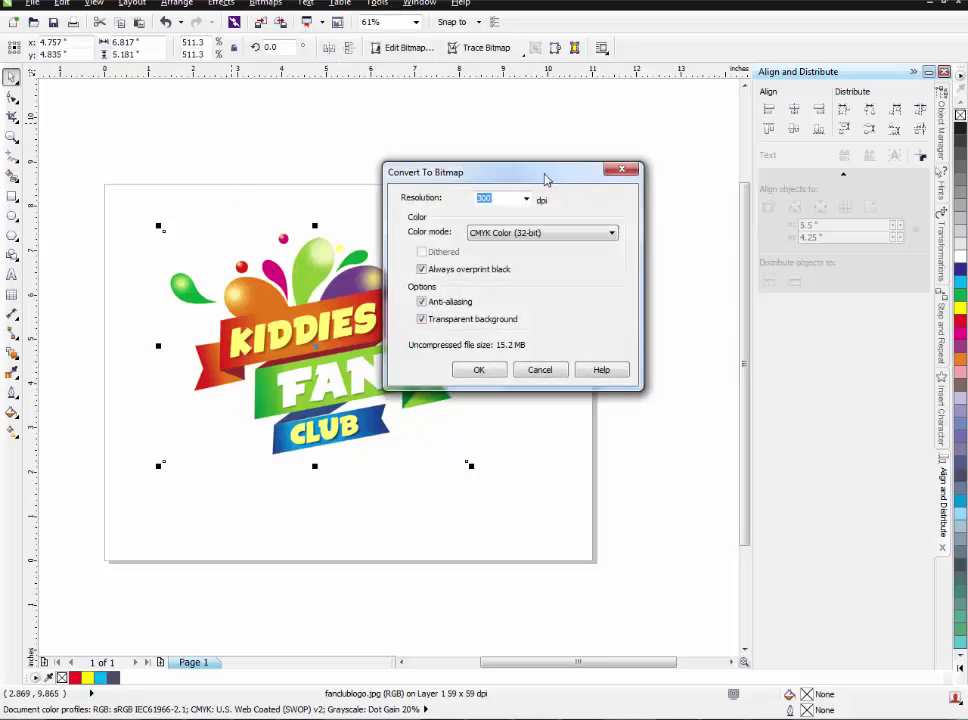
{"action": "left_click_drag", "start_coordinate": [544, 179], "coordinate": [629, 130]}
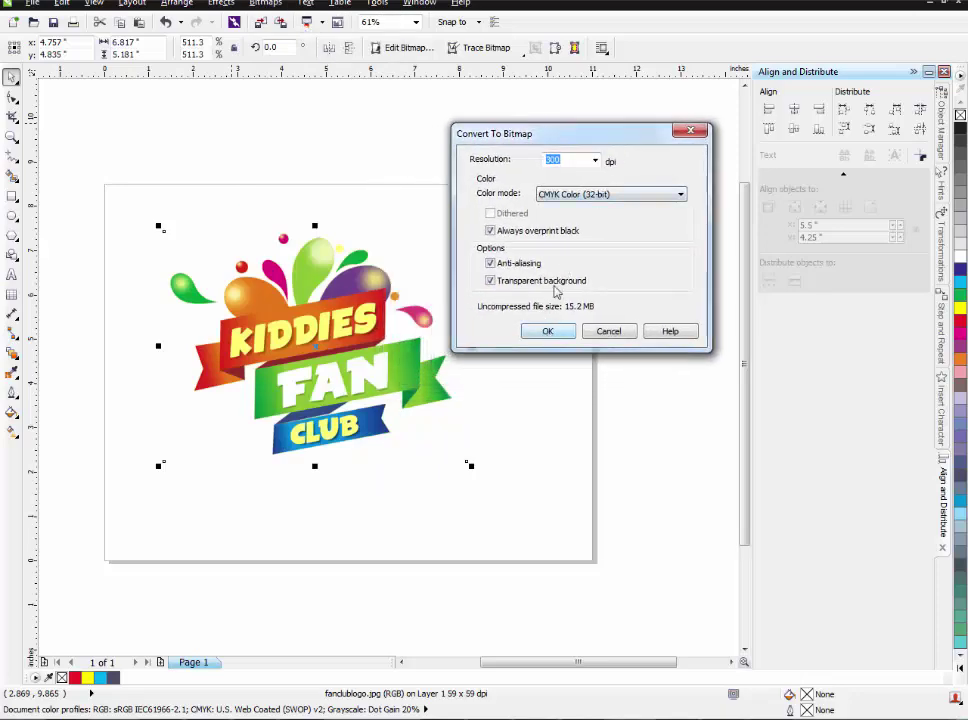
{"action": "left_click", "coordinate": [575, 198]}
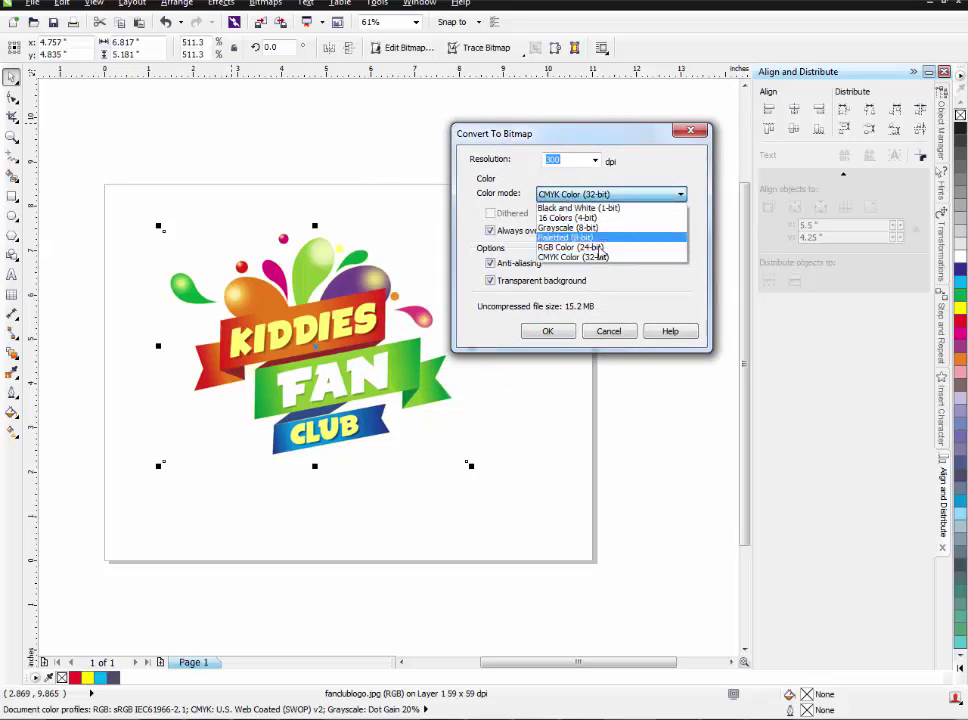
{"action": "left_click", "coordinate": [596, 259]}
{"action": "left_click", "coordinate": [548, 331]}
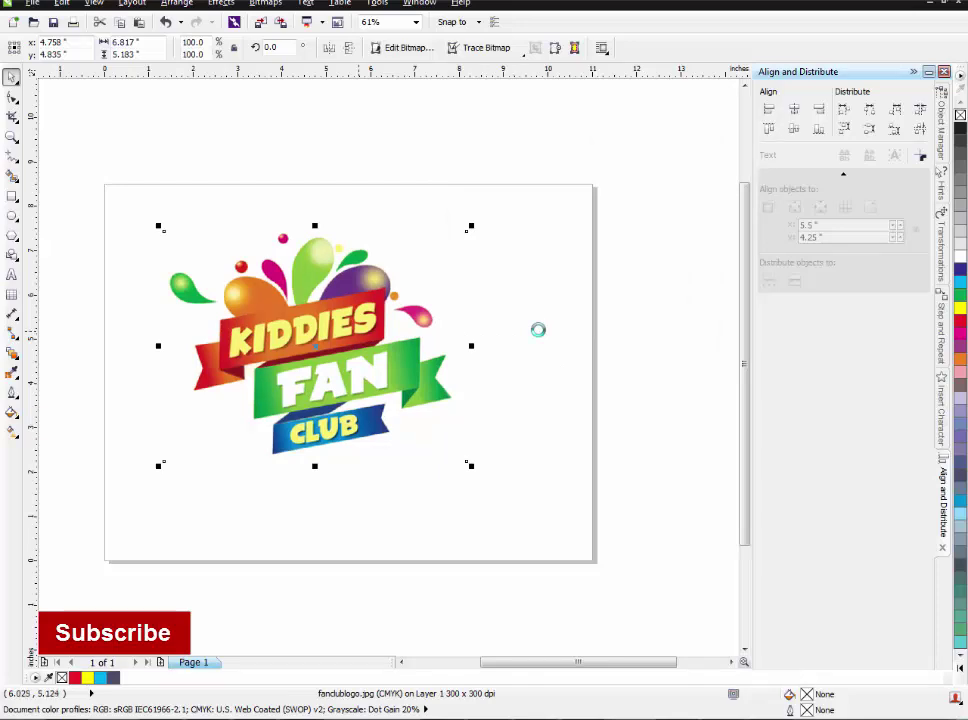
Move the logo left on the page so its centre is at about x 3.68", y 4.80"
{"action": "left_click", "coordinate": [538, 330]}
{"action": "scroll", "coordinate": [344, 320], "scroll_direction": "down", "scroll_amount": 3}
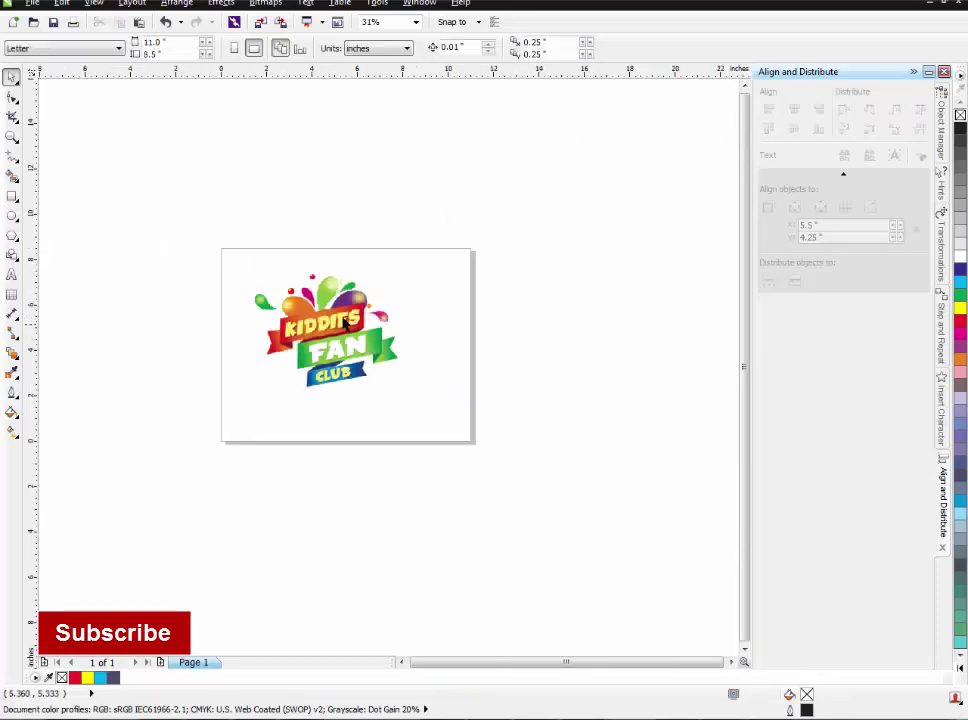
{"action": "scroll", "coordinate": [344, 320], "scroll_direction": "up", "scroll_amount": 3}
{"action": "left_click", "coordinate": [344, 320]}
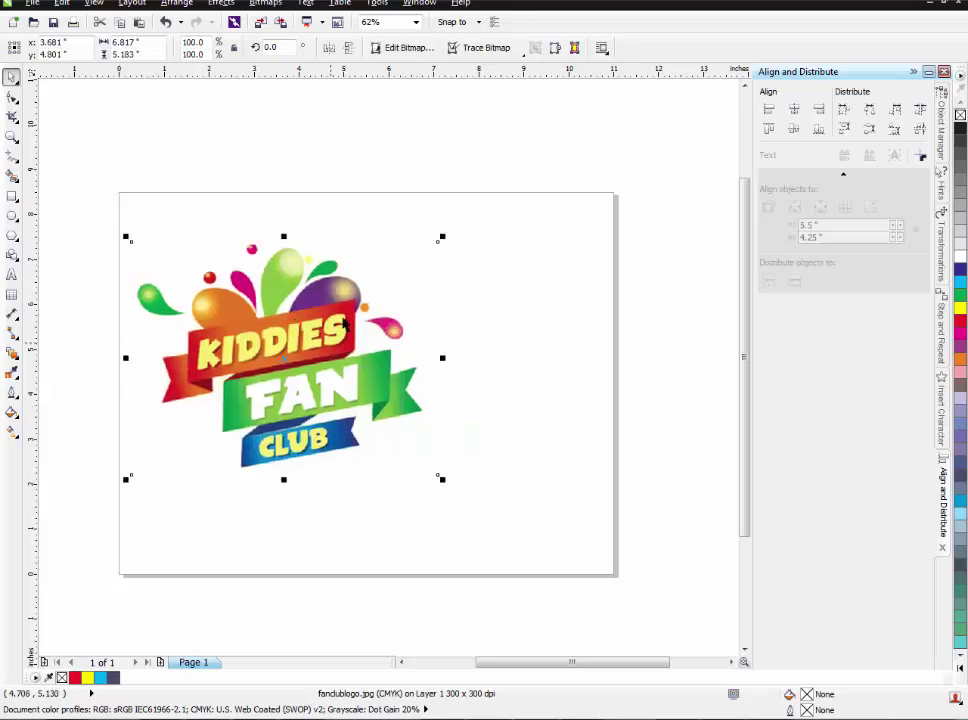
Place four scattered copies of the logo outside the page: one to its right, one above it, and two towards the upper right
{"action": "scroll", "coordinate": [344, 320], "scroll_direction": "down", "scroll_amount": 6}
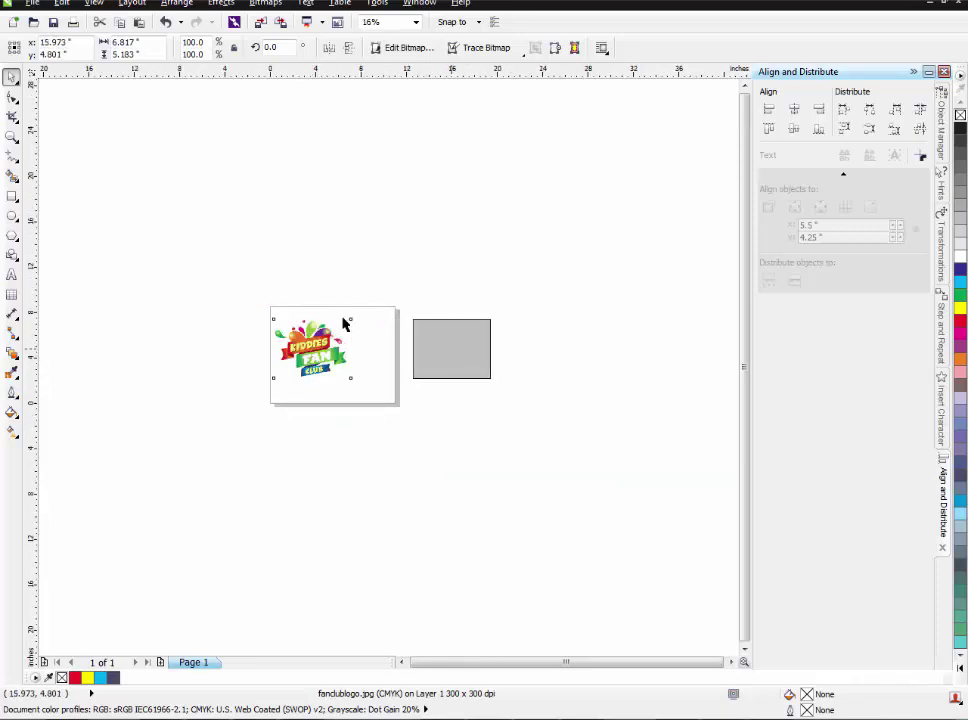
{"action": "key", "text": "ctrl+d"}
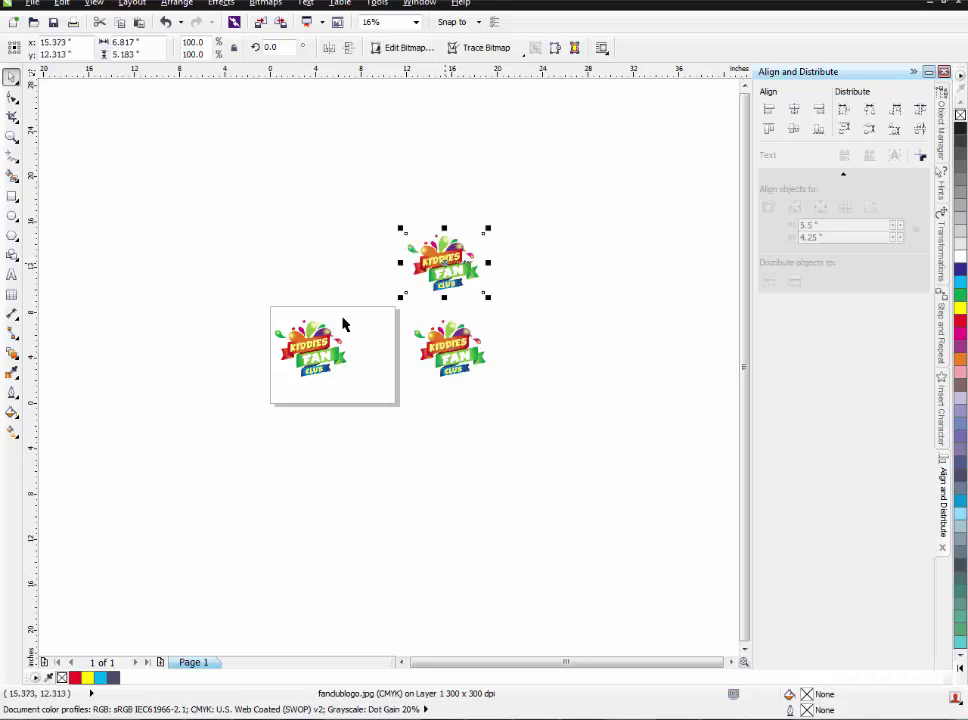
{"action": "key", "text": "ctrl+d"}
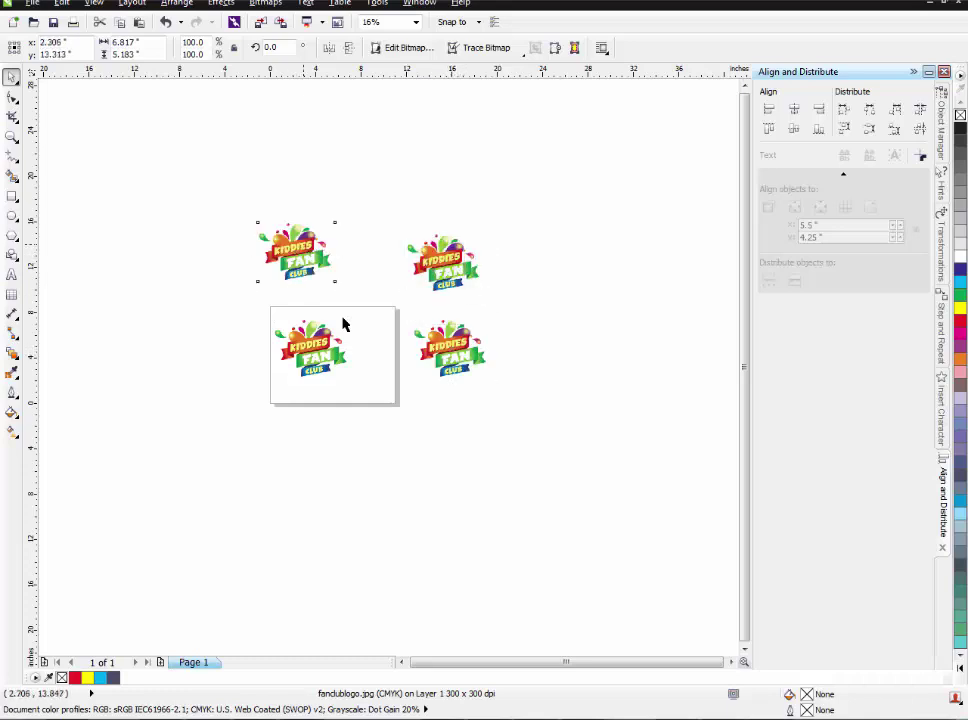
{"action": "key", "text": "ctrl+d"}
{"action": "key", "text": "alt+b"}
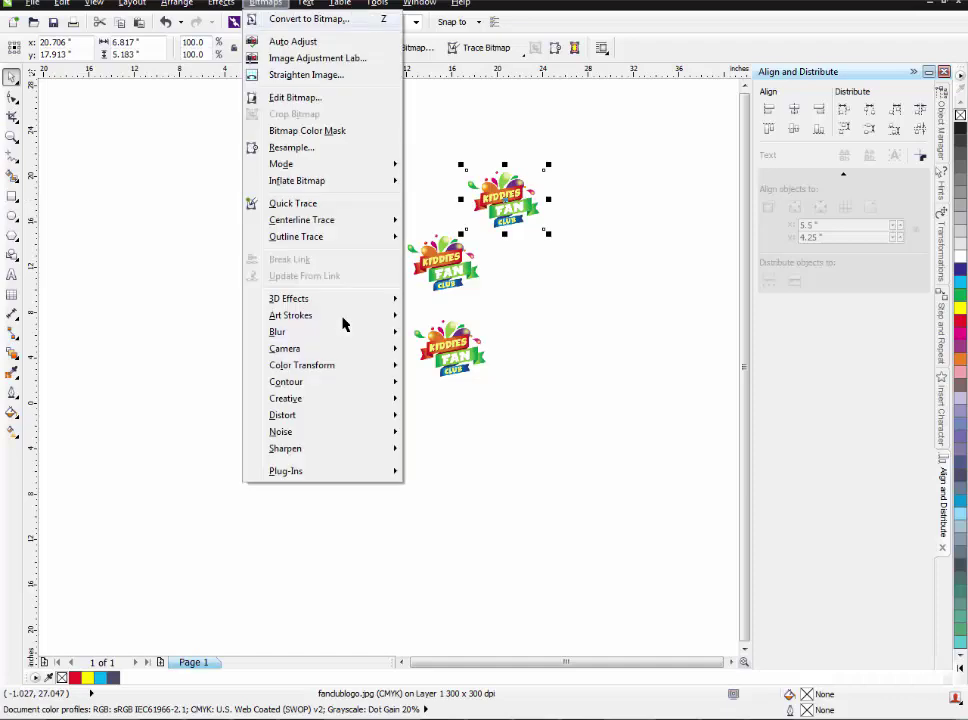
{"action": "key", "text": "Escape"}
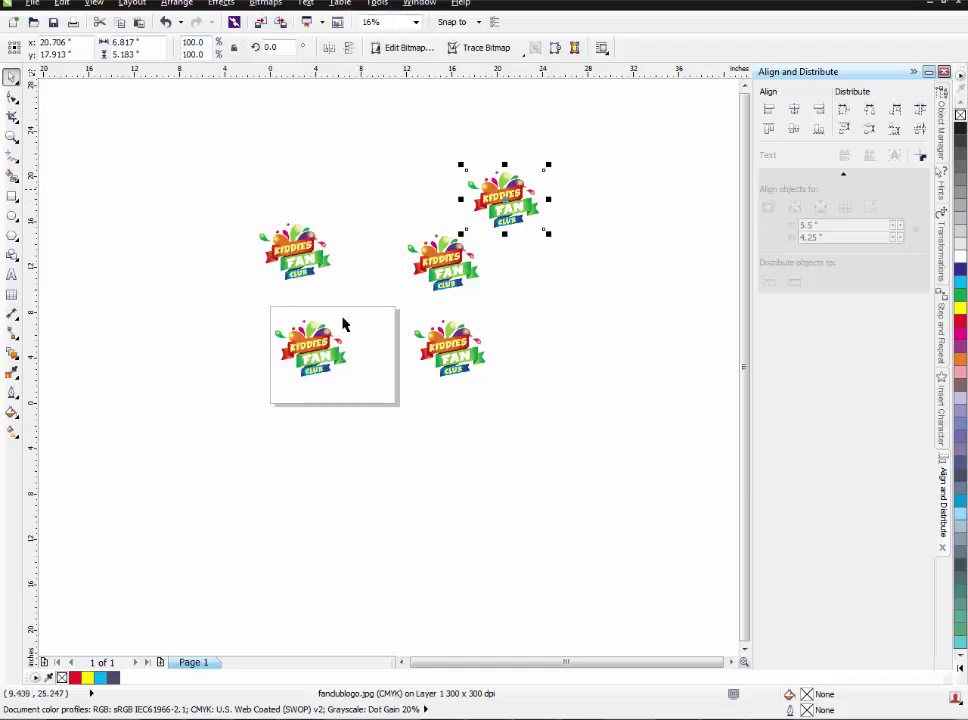
{"action": "key", "text": "Escape"}
{"action": "key", "text": "Tab"}
{"action": "key", "text": "Escape"}
Open the program options and collapse the category tree, leaving only the Workspace category expanded
{"action": "key", "text": "alt+t"}
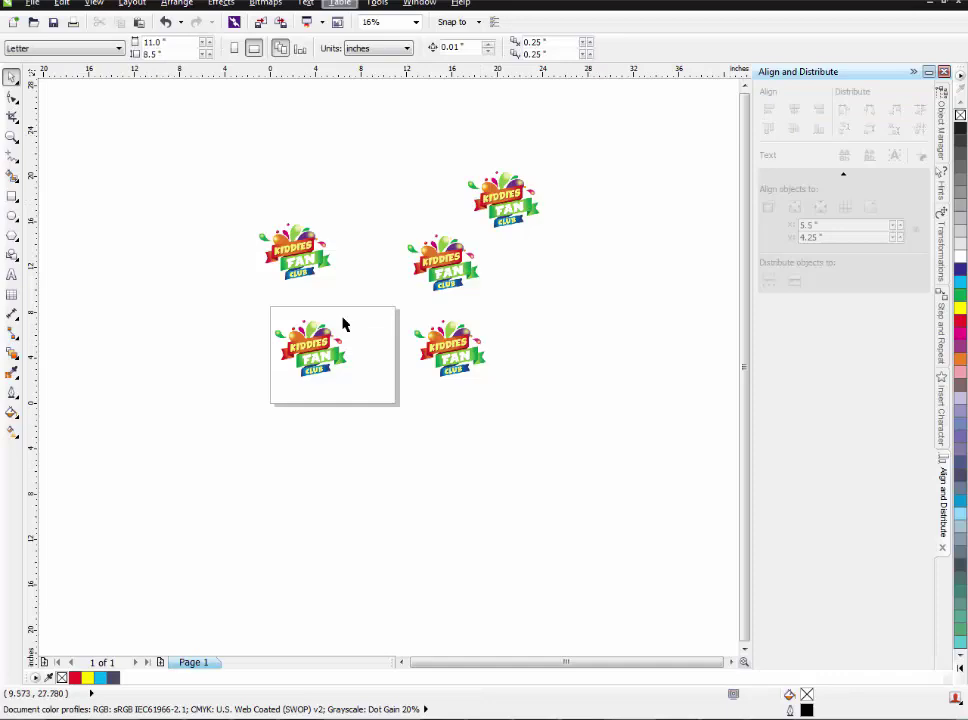
{"action": "key", "text": "Right"}
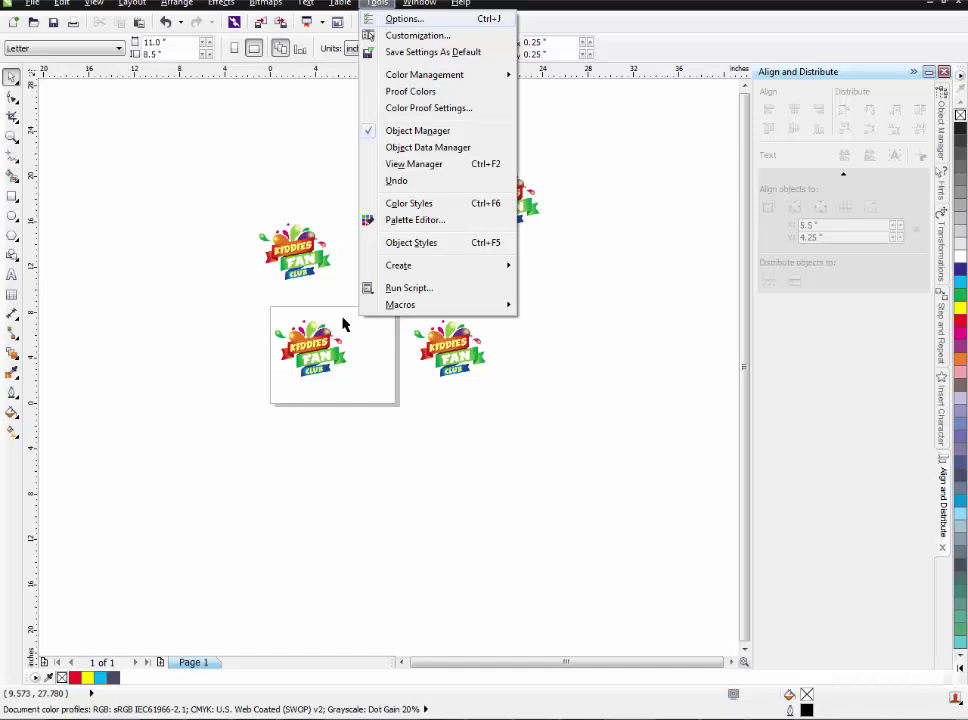
{"action": "key", "text": "Escape"}
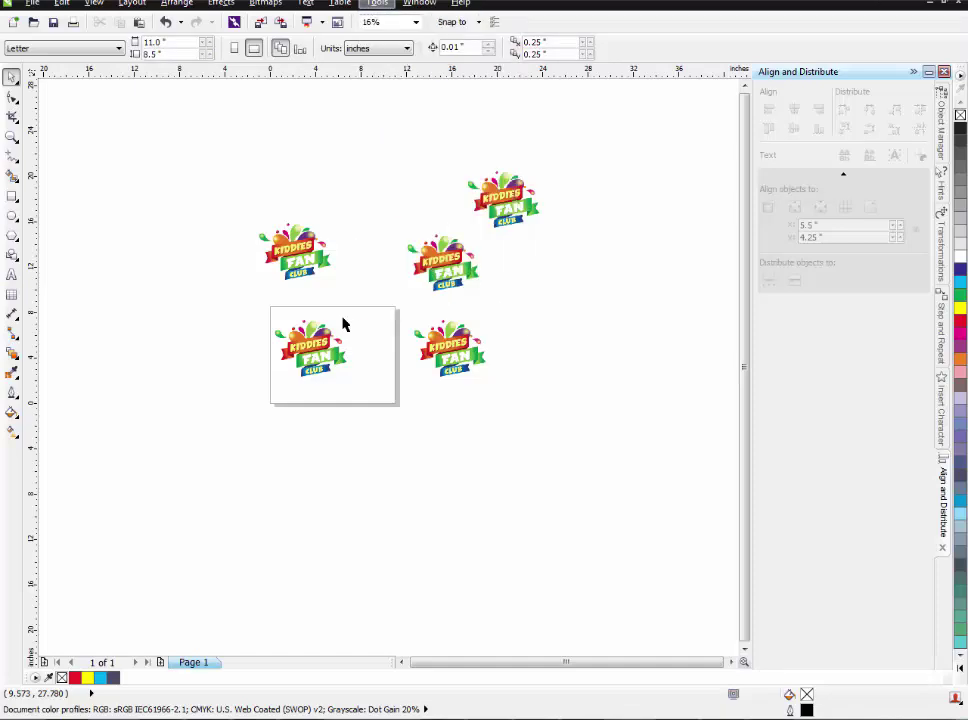
{"action": "key", "text": "ctrl+j"}
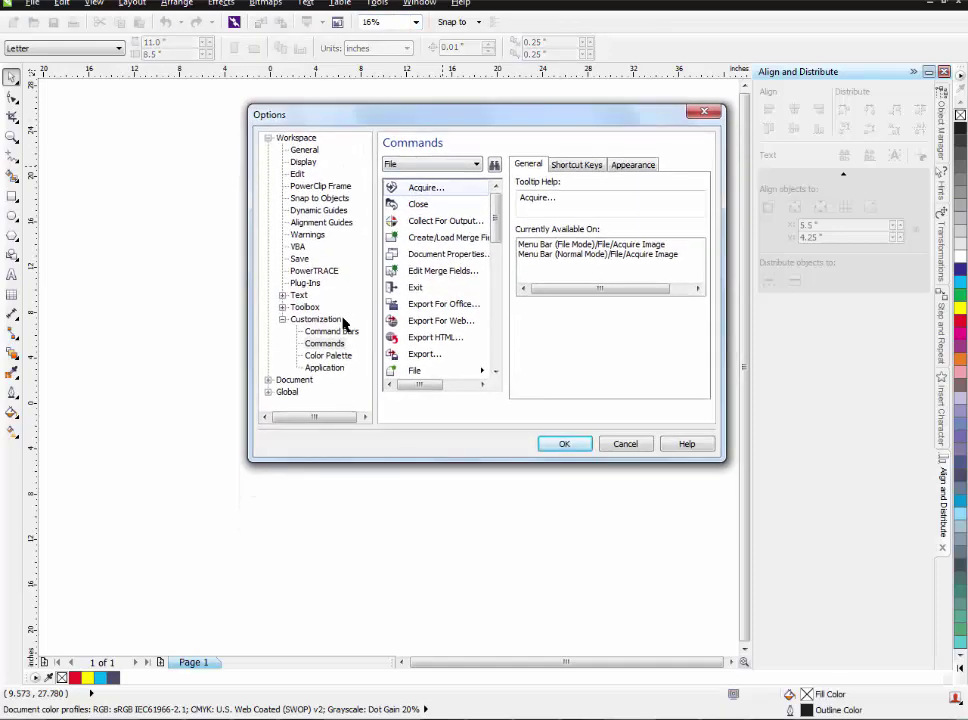
{"action": "left_click", "coordinate": [343, 323]}
{"action": "key", "text": "Left"}
{"action": "key", "text": "Left"}
{"action": "key", "text": "Left"}
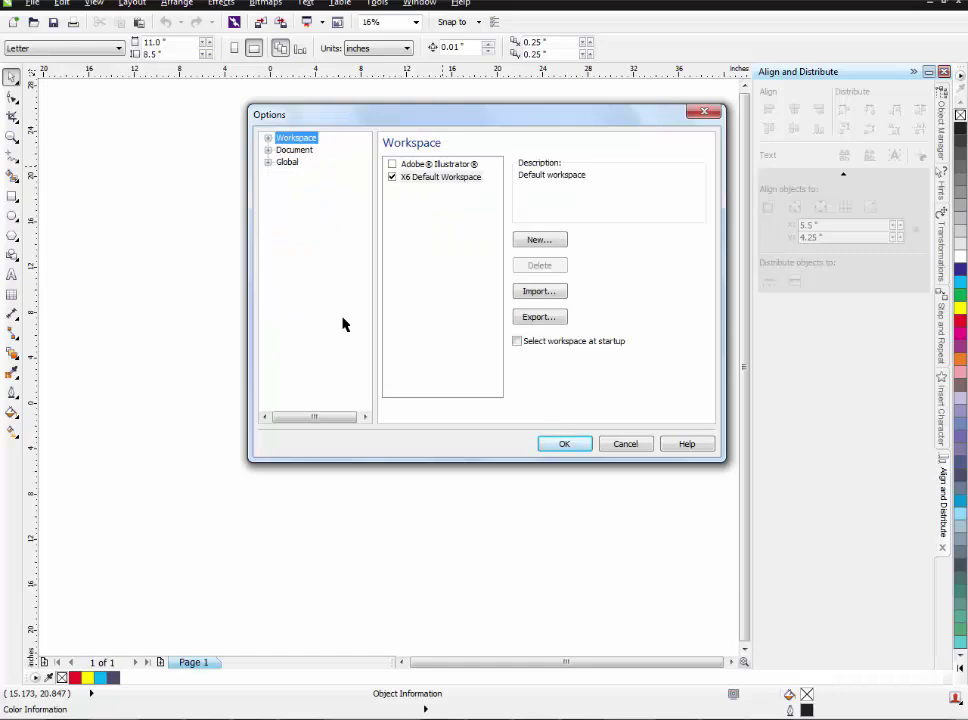
{"action": "key", "text": "Right"}
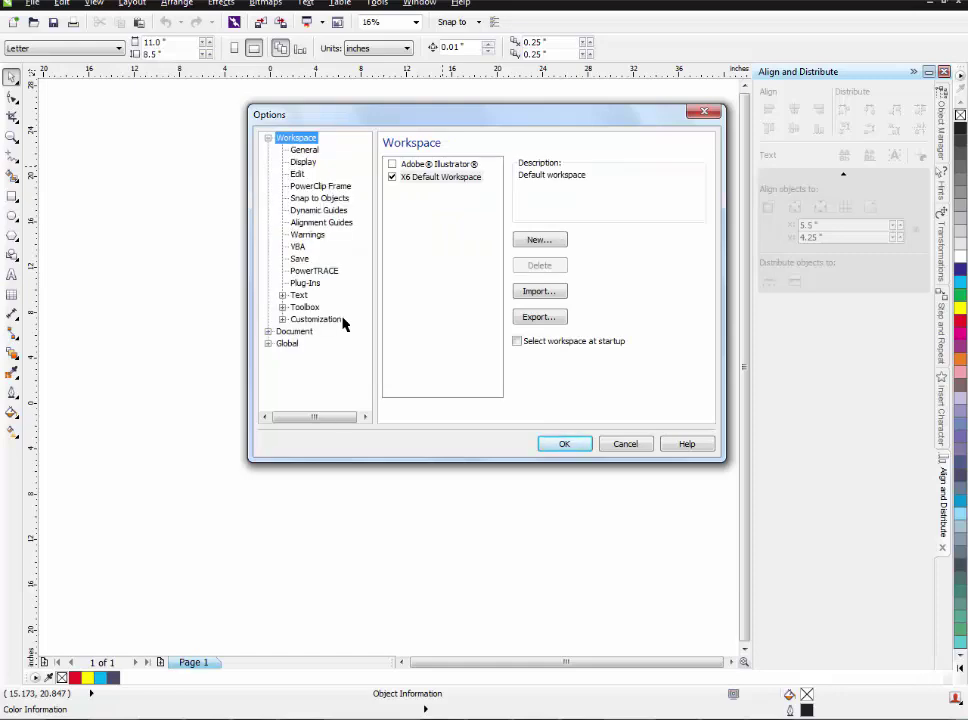
Expand the Customization category under Workspace and show its Commands page
{"action": "double_click", "coordinate": [316, 319]}
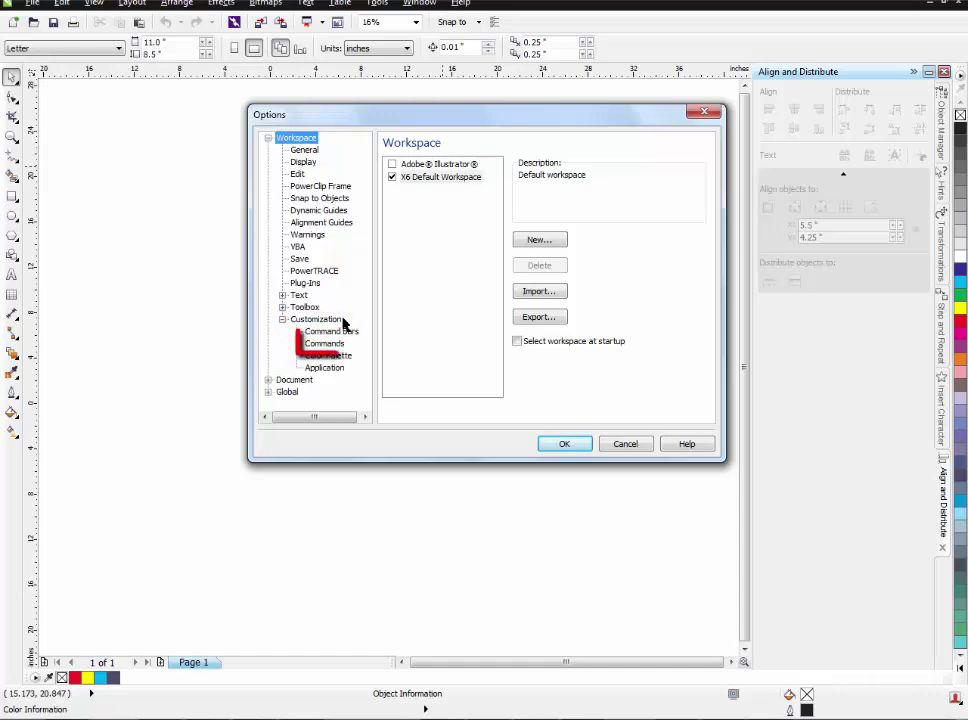
{"action": "key", "text": "Down"}
{"action": "key", "text": "Down"}
{"action": "key", "text": "Down"}
{"action": "key", "text": "Down"}
{"action": "key", "text": "Down"}
{"action": "key", "text": "Down"}
{"action": "key", "text": "Down"}
{"action": "key", "text": "Down"}
{"action": "key", "text": "Down"}
{"action": "key", "text": "Down"}
{"action": "key", "text": "Down"}
{"action": "key", "text": "Down"}
{"action": "key", "text": "Down"}
{"action": "key", "text": "Down"}
{"action": "key", "text": "Down"}
{"action": "key", "text": "Down"}
{"action": "key", "text": "Down"}
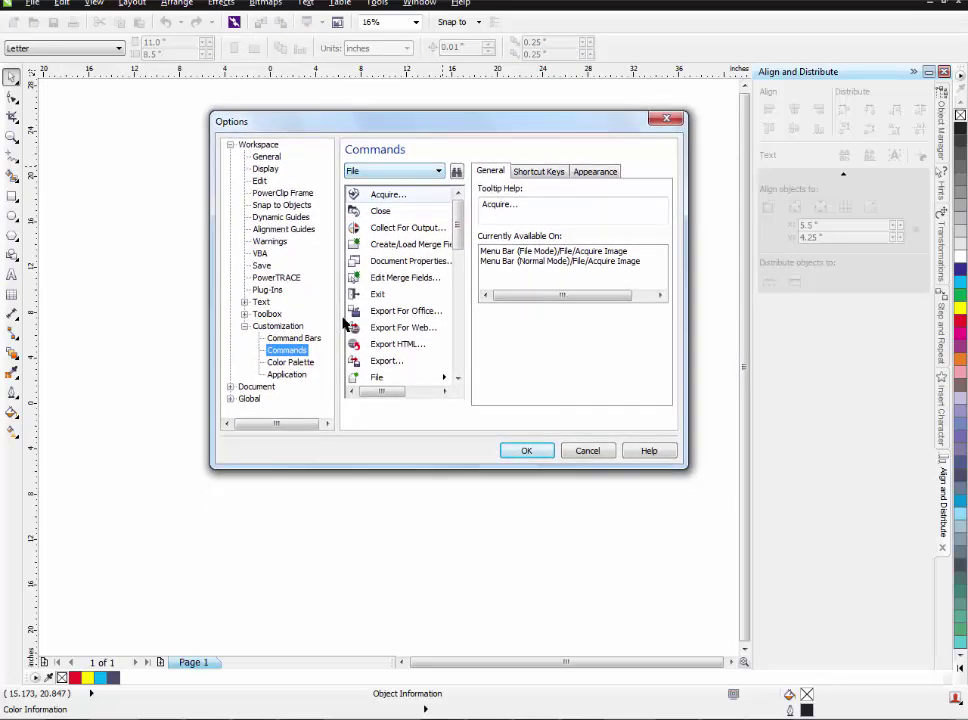
Filter the list of customizable commands to the Bitmaps category
{"action": "key", "text": "alt+Down"}
{"action": "key", "text": "Up"}
{"action": "key", "text": "Up"}
{"action": "key", "text": "Up"}
{"action": "key", "text": "Up"}
{"action": "key", "text": "Up"}
{"action": "key", "text": "Up"}
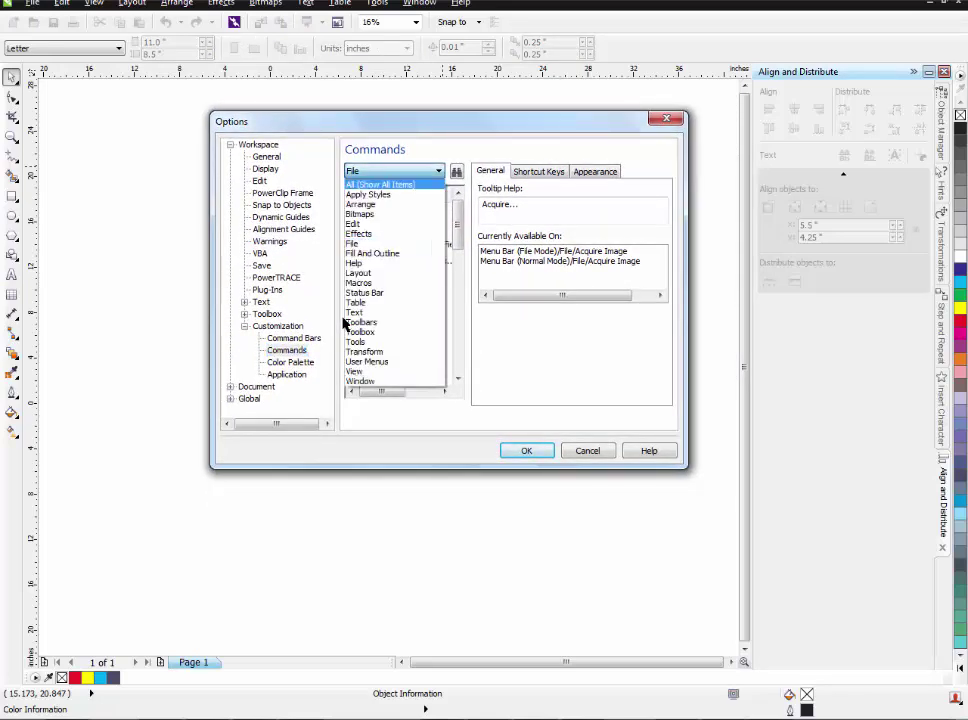
{"action": "key", "text": "Down"}
{"action": "key", "text": "Down"}
{"action": "key", "text": "Down"}
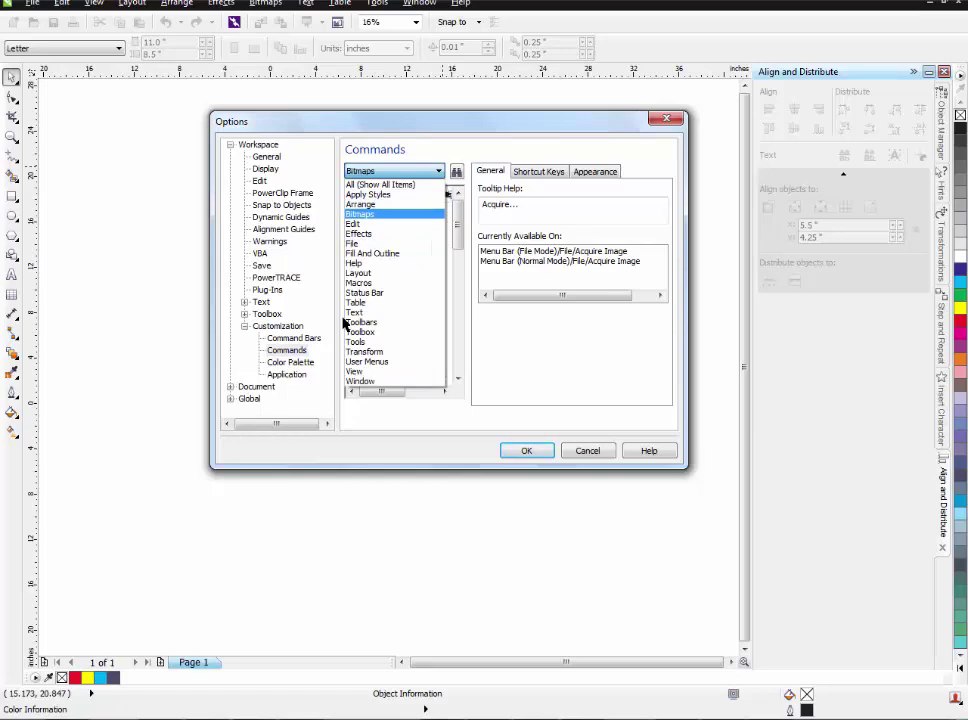
{"action": "key", "text": "Return"}
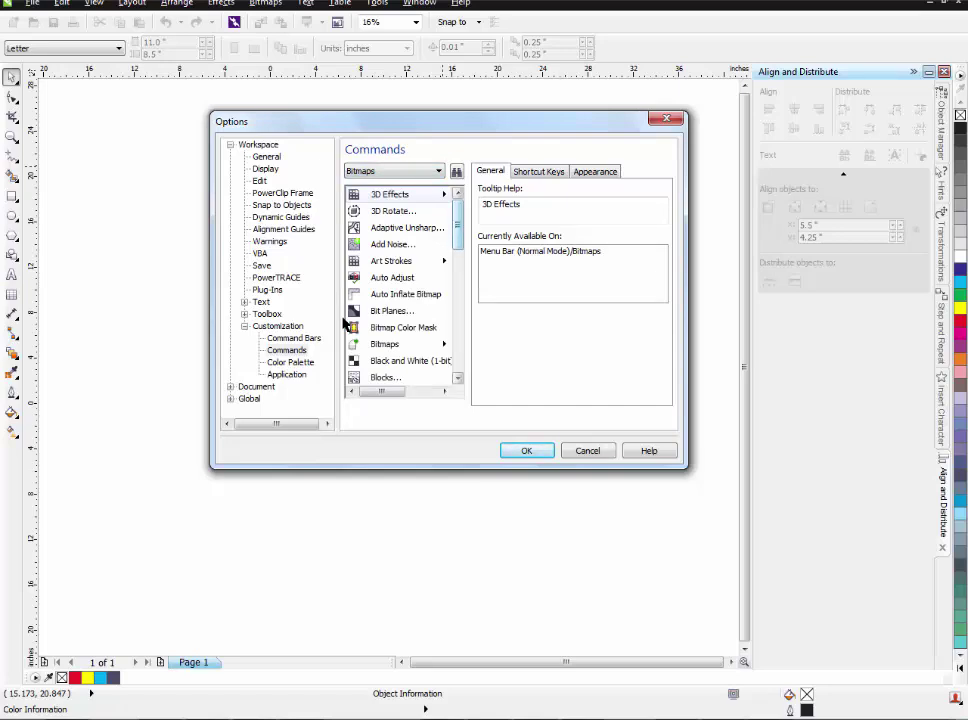
Find and select the Convert to Bitmap command among the Bitmaps commands
{"action": "scroll", "coordinate": [344, 323], "scroll_direction": "down", "scroll_amount": 3}
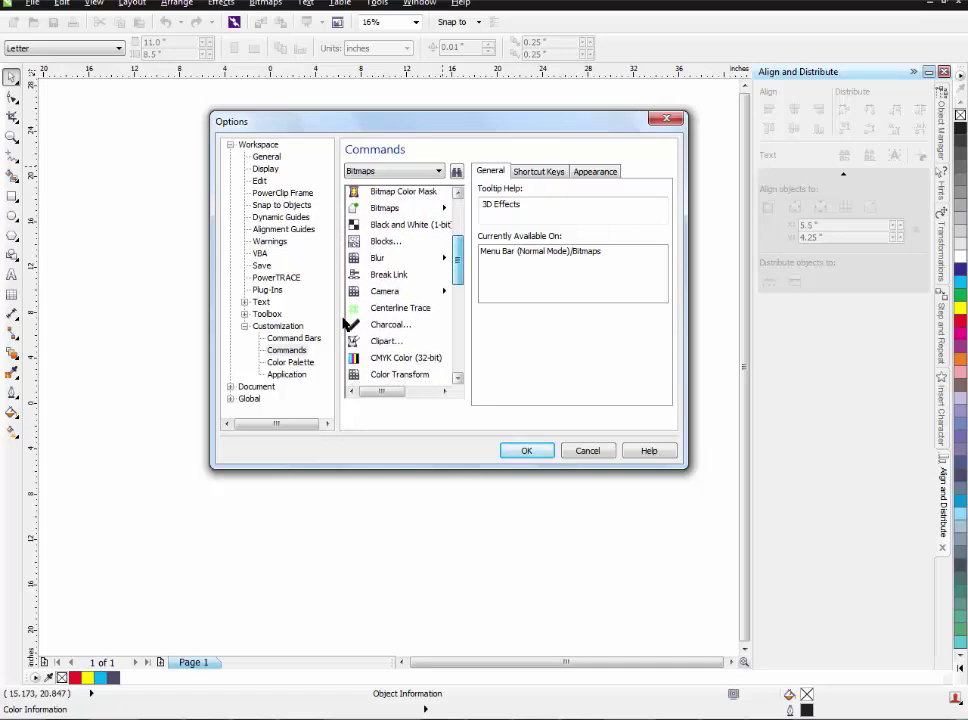
{"action": "scroll", "coordinate": [344, 323], "scroll_direction": "down", "scroll_amount": 2}
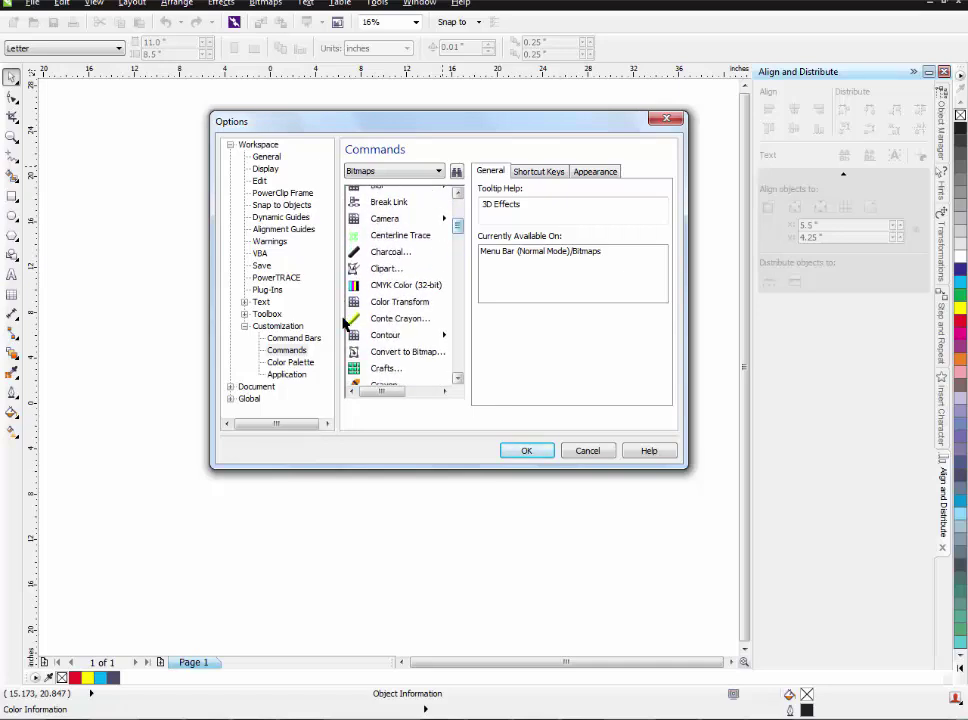
{"action": "scroll", "coordinate": [344, 323], "scroll_direction": "down", "scroll_amount": 3}
{"action": "scroll", "coordinate": [344, 323], "scroll_direction": "up", "scroll_amount": 1}
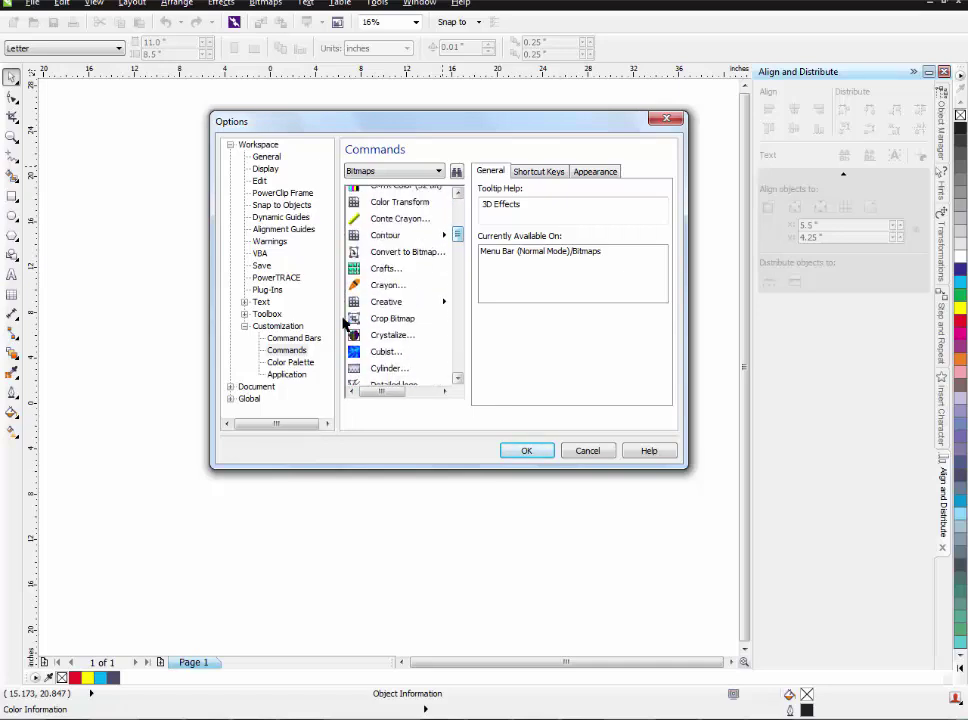
{"action": "left_click", "coordinate": [405, 251]}
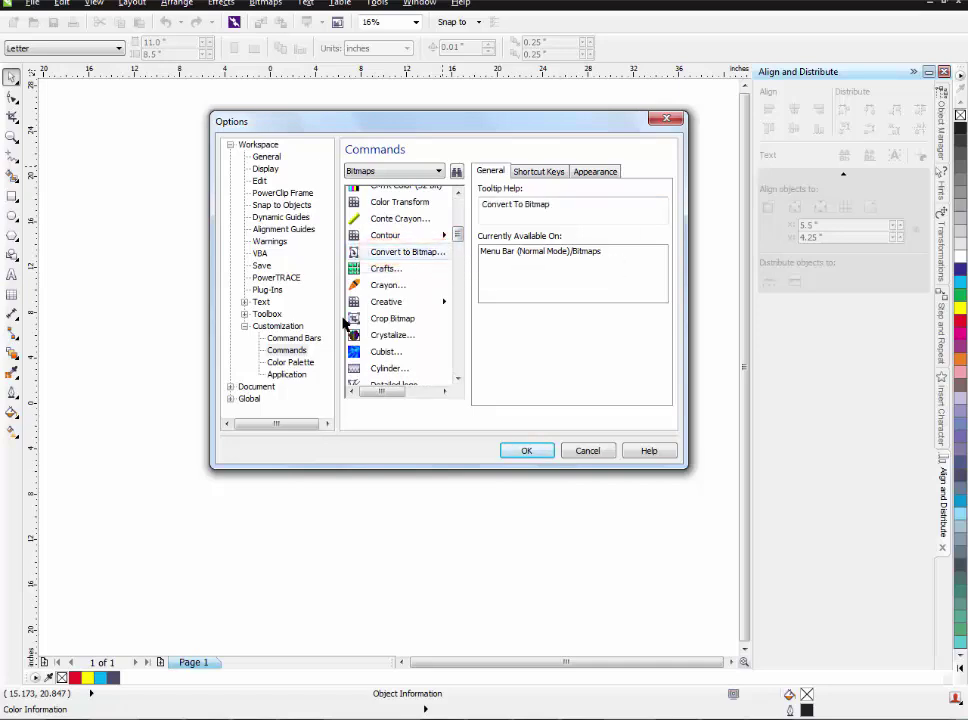
Check which command uses Ctrl+Z by entering it as a new shortcut for Convert to Bitmap, and close the options
{"action": "key", "text": "ctrl+Tab"}
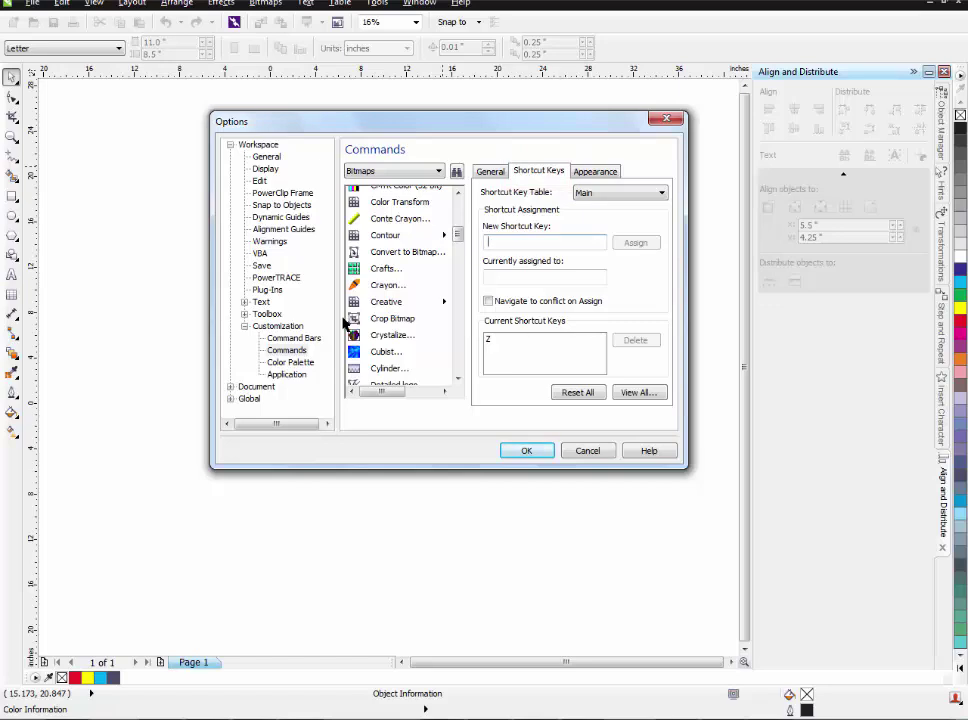
{"action": "key", "text": "ctrl+z"}
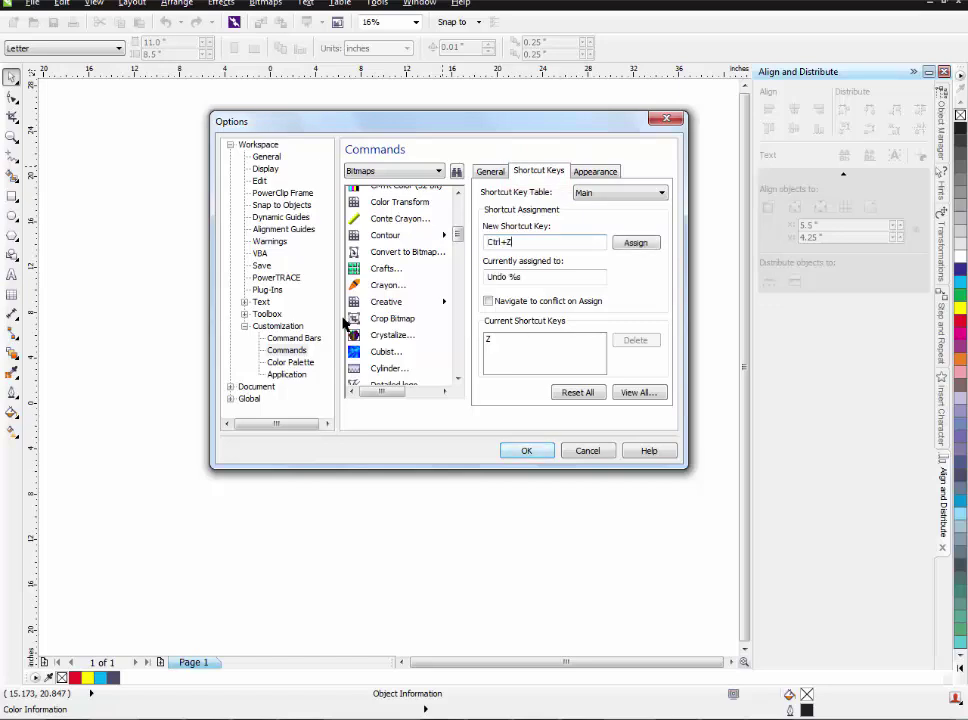
{"action": "key", "text": "Return"}
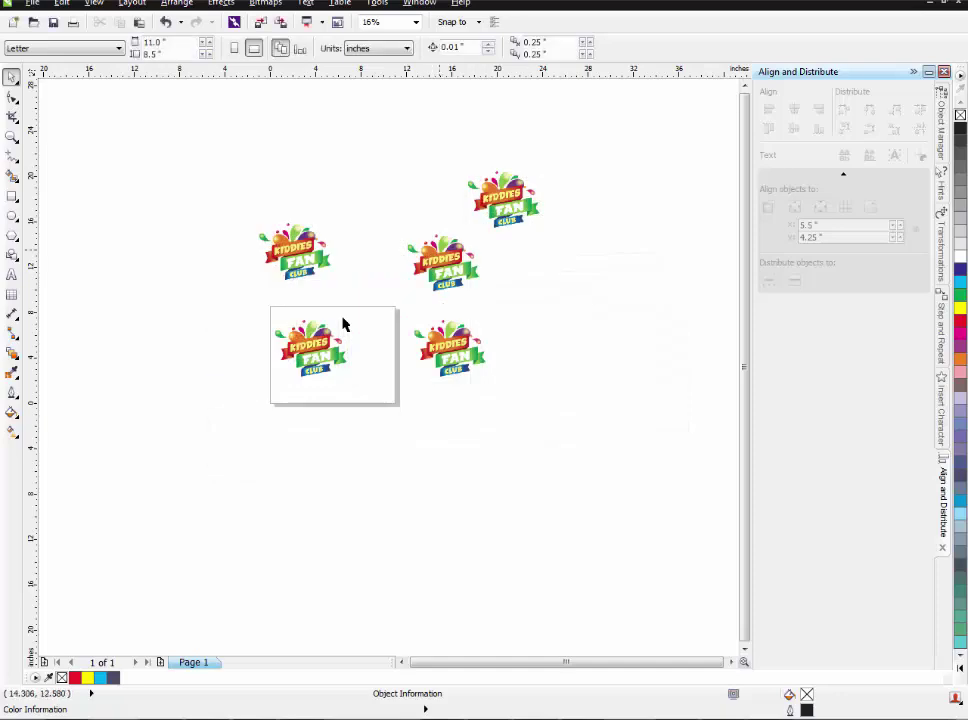
Undo the last logo copy and convert the logo directly above the page to a 300 dpi CMYK Color (32-bit) bitmap
{"action": "left_click", "coordinate": [343, 324]}
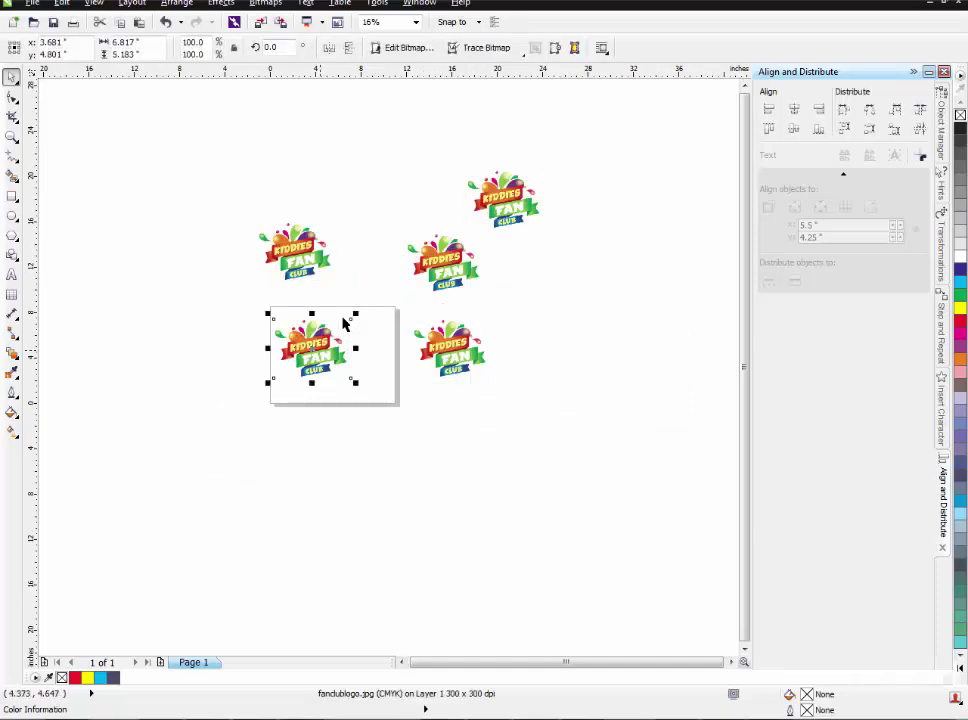
{"action": "key", "text": "ctrl+z"}
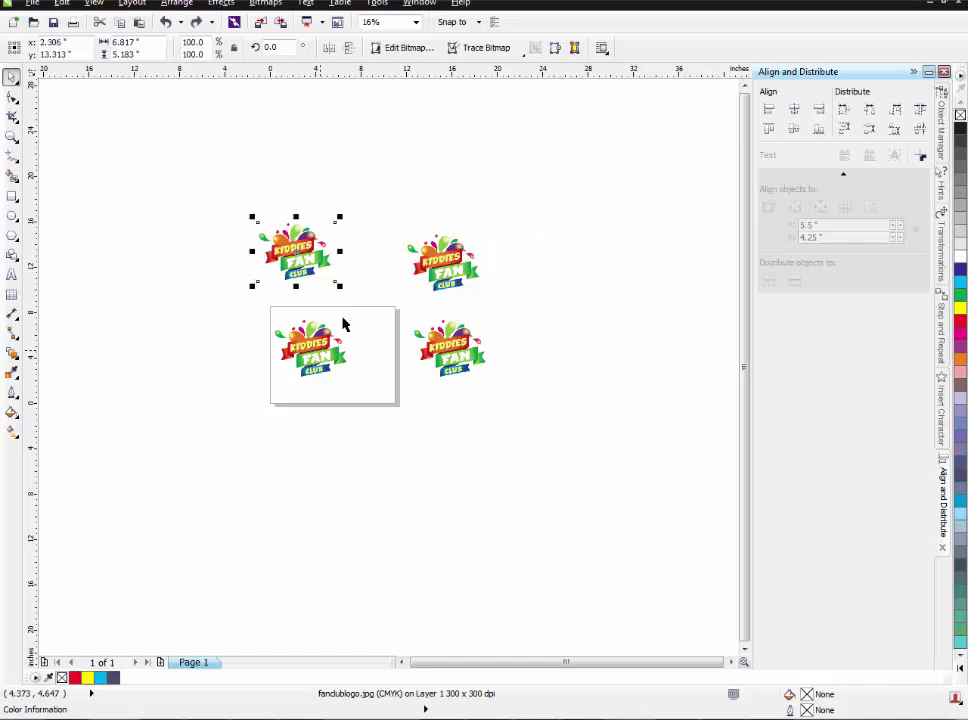
{"action": "key", "text": "alt+b"}
{"action": "key", "text": "Return"}
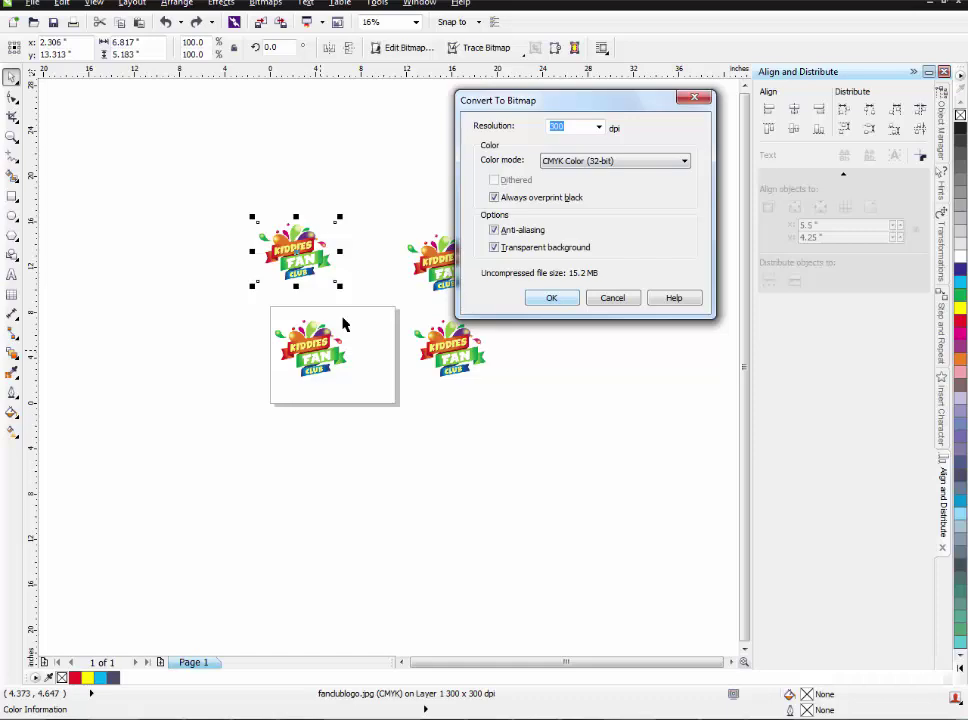
{"action": "key", "text": "Return"}
{"action": "key", "text": "Escape"}
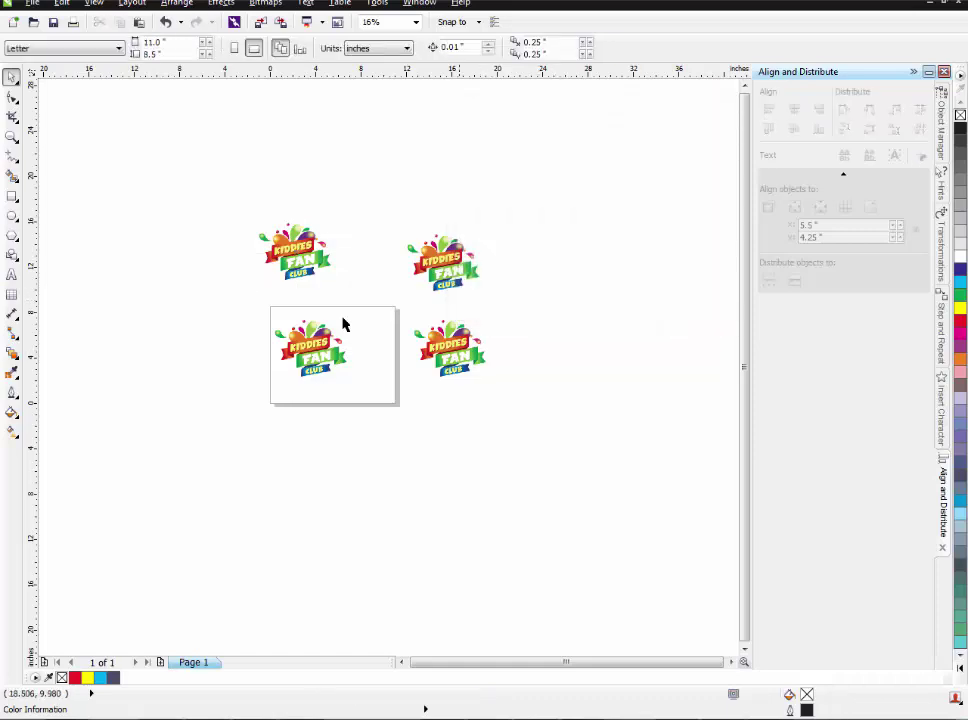
Convert the logo above and to the right of the page to a 300 dpi CMYK Color (32-bit) bitmap
{"action": "key", "text": "Tab"}
{"action": "key", "text": "alt+b"}
{"action": "key", "text": "v"}
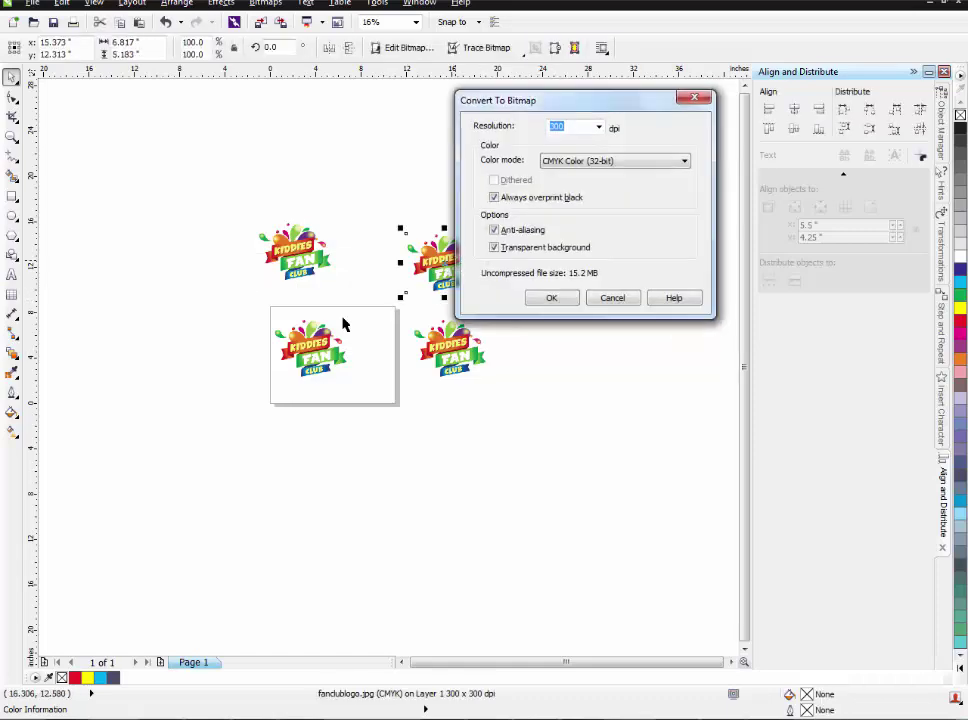
{"action": "key", "text": "Return"}
Convert the logo directly beside the page to a CMYK Color (32-bit) bitmap and fit all objects in view
{"action": "key", "text": "Tab"}
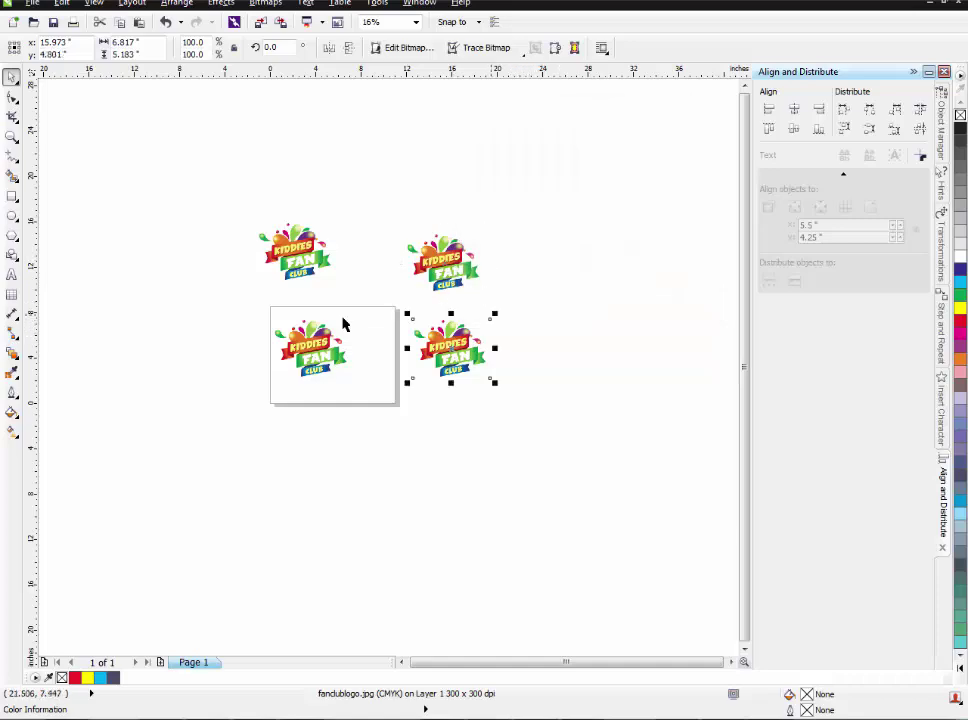
{"action": "key", "text": "alt+b"}
{"action": "key", "text": "v"}
{"action": "key", "text": "Return"}
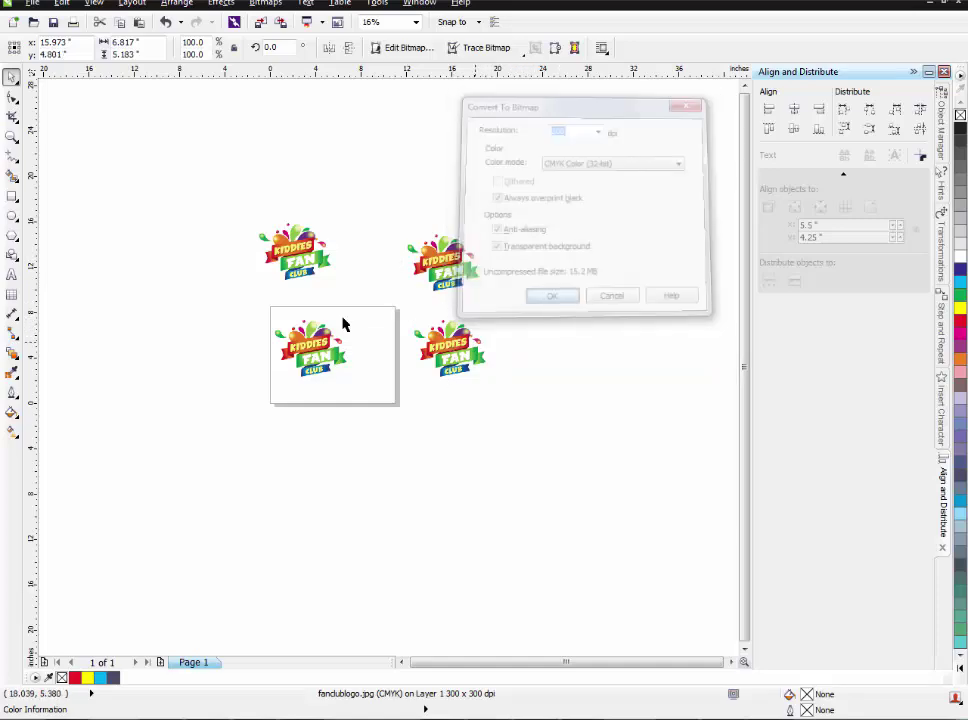
{"action": "key", "text": "Escape"}
{"action": "key", "text": "F3"}
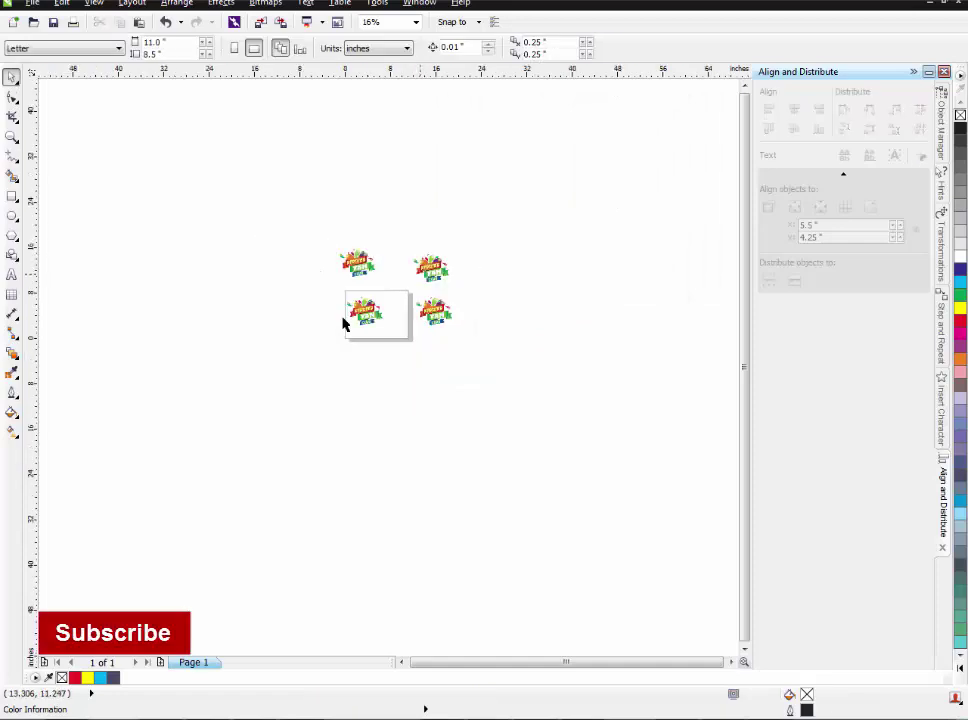
{"action": "key", "text": "F4"}
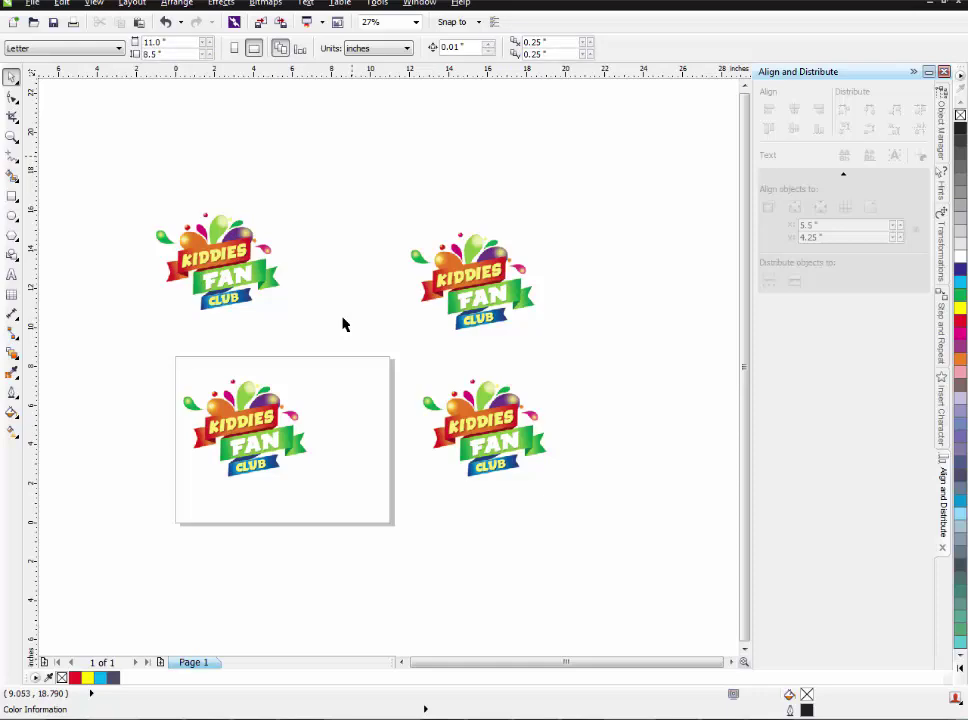
Filter the customizable commands in the options to the Text category and select the Change Case command
{"action": "key", "text": "ctrl+j"}
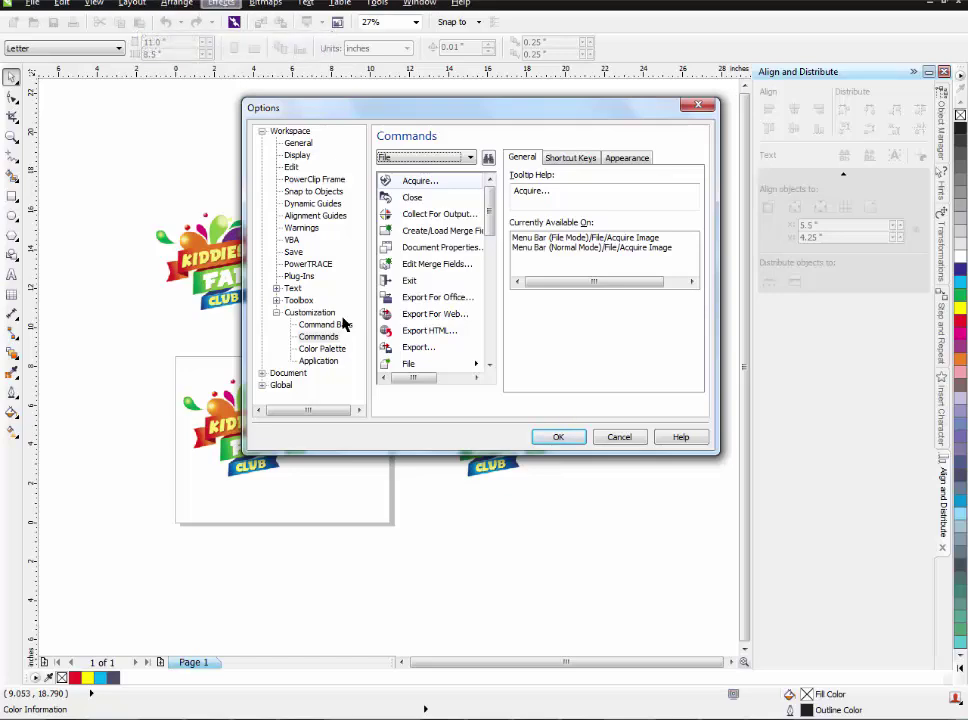
{"action": "key", "text": "alt+Down"}
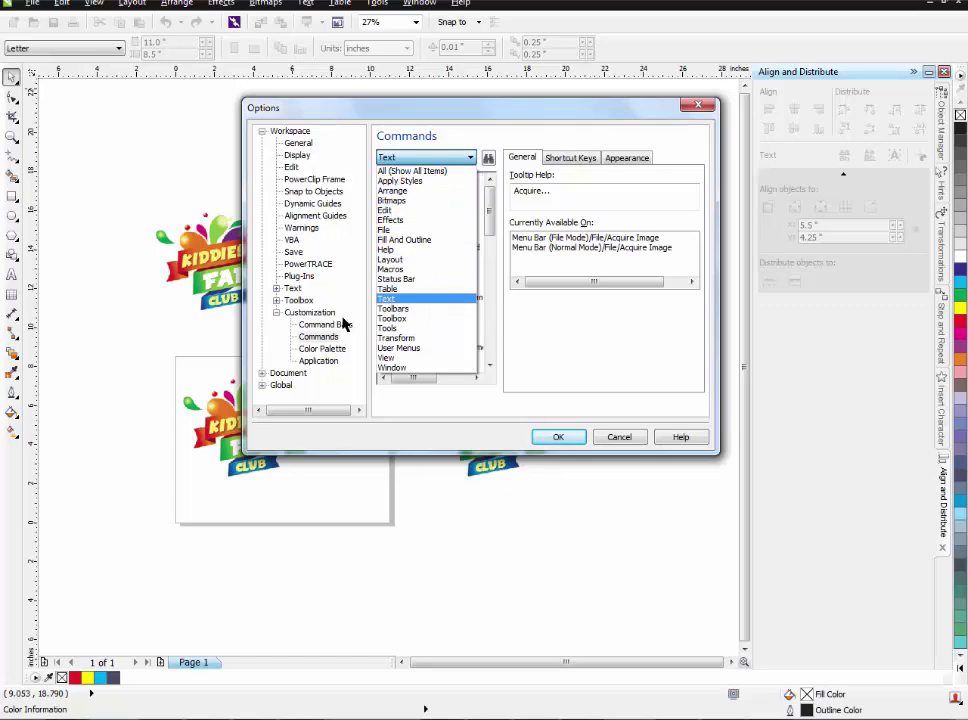
{"action": "key", "text": "Return"}
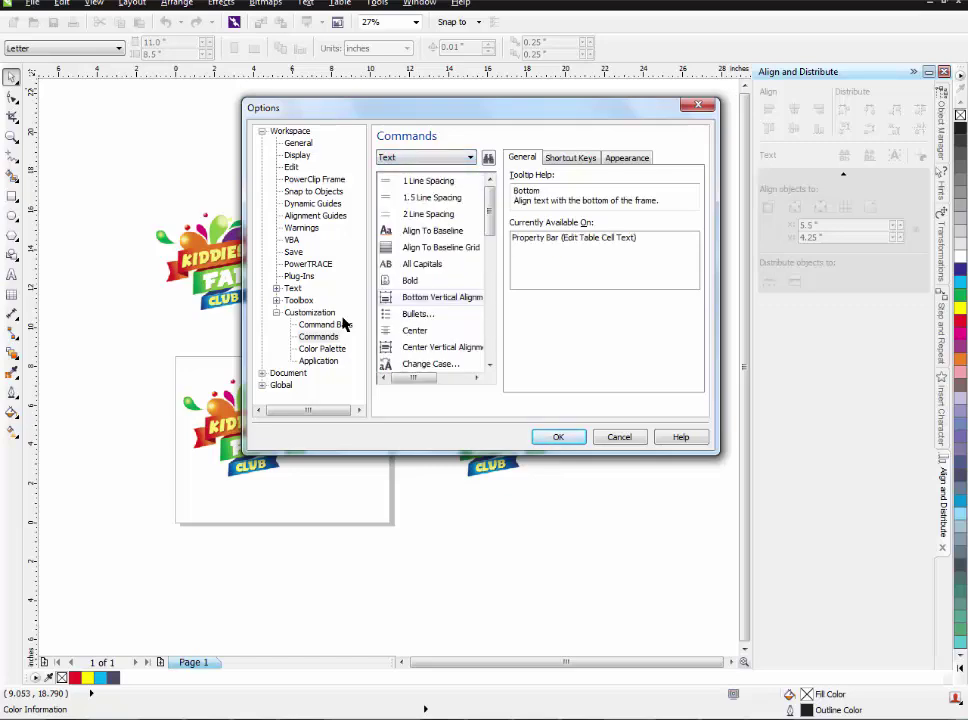
{"action": "key", "text": "Down"}
{"action": "key", "text": "Down"}
{"action": "key", "text": "Down"}
{"action": "key", "text": "Down"}
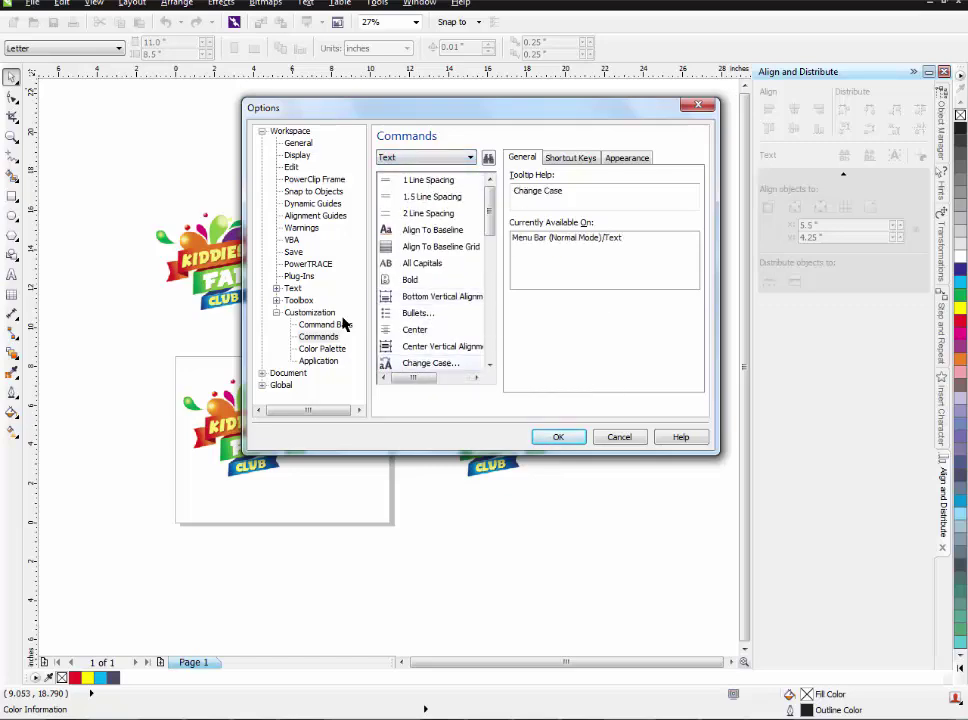
{"action": "scroll", "coordinate": [343, 323], "scroll_direction": "down", "scroll_amount": 1}
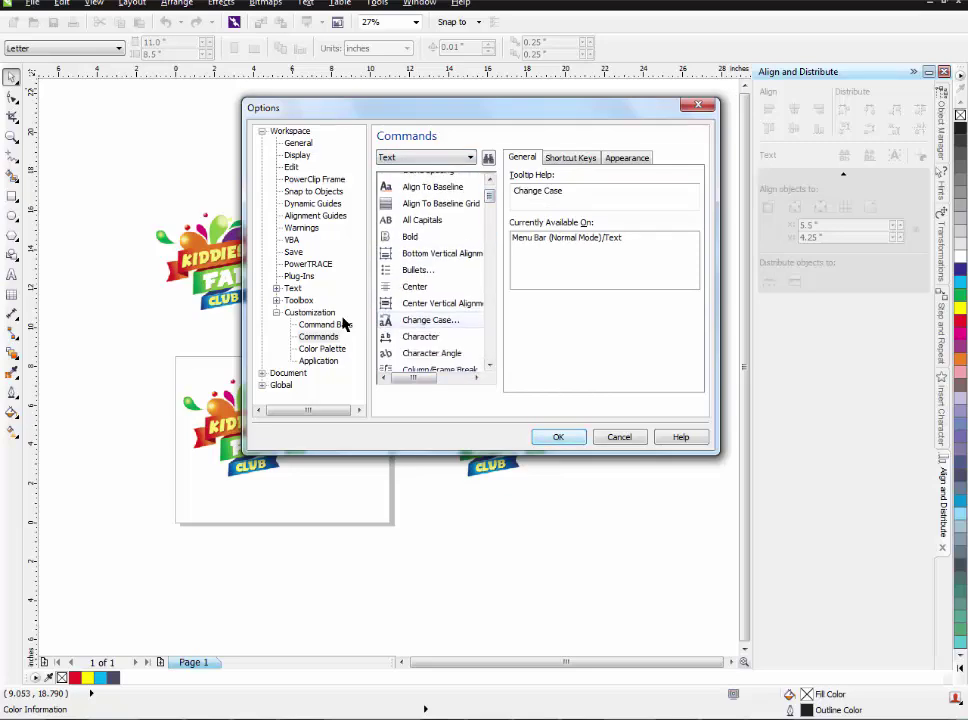
Check which command uses Alt+T by entering it as a new shortcut for Change Case, and close the options
{"action": "key", "text": "ctrl+Tab"}
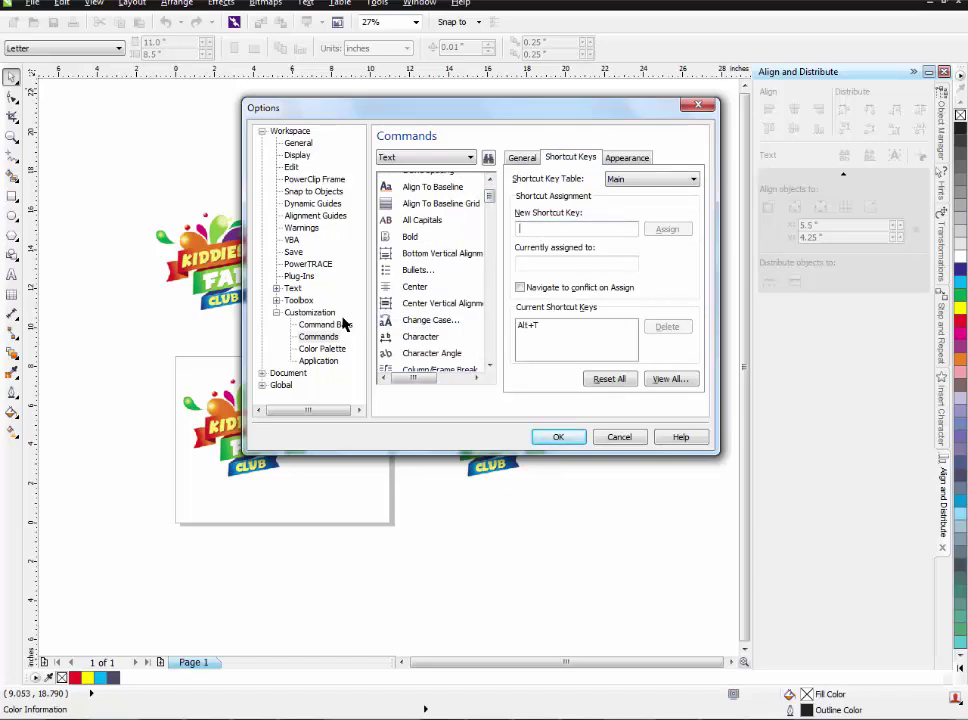
{"action": "key", "text": "alt+t"}
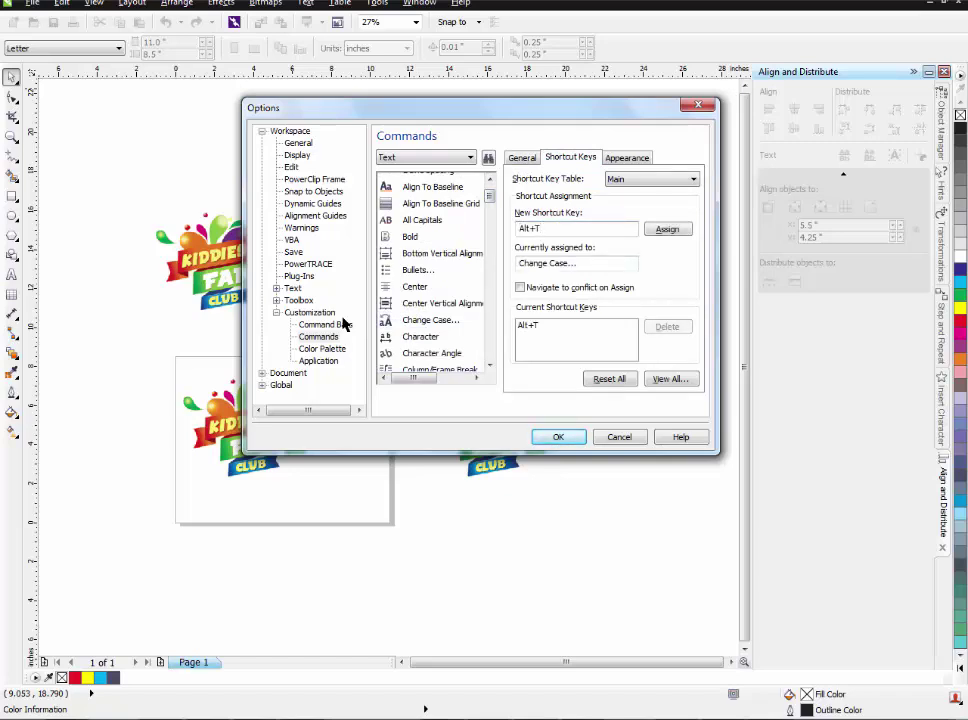
{"action": "key", "text": "Return"}
{"action": "key", "text": "F4"}
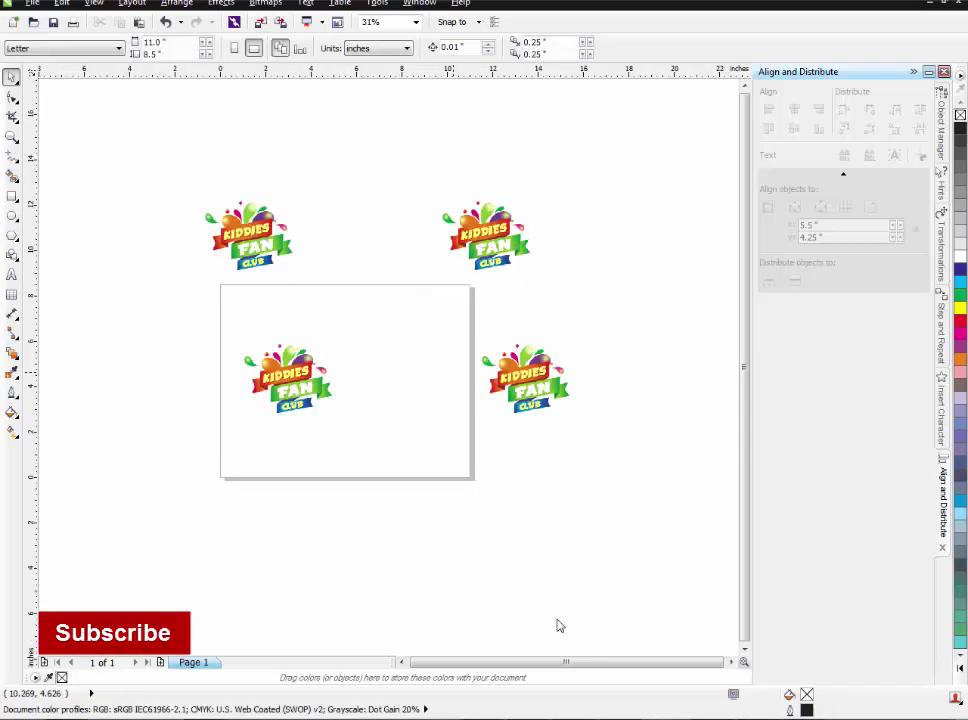